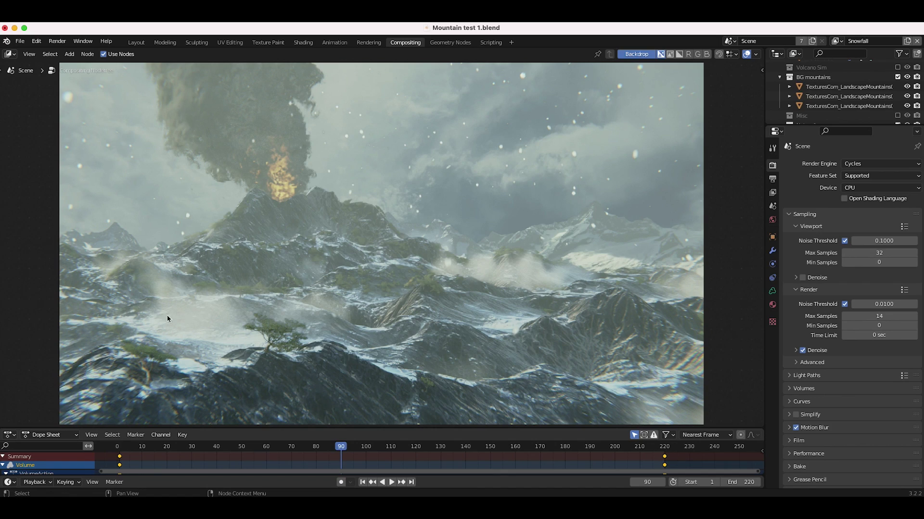
Step: Examine the compositing node tree, including the Clouds render layer and the Blur and Alpha Over nodes it feeds
{"action": "scroll", "coordinate": [298, 283], "scroll_direction": "down", "scroll_amount": 8}
{"action": "scroll", "coordinate": [298, 283], "scroll_direction": "right", "scroll_amount": 3}
{"action": "scroll", "coordinate": [298, 284], "scroll_direction": "up", "scroll_amount": 6}
{"action": "scroll", "coordinate": [298, 283], "scroll_direction": "up", "scroll_amount": 5}
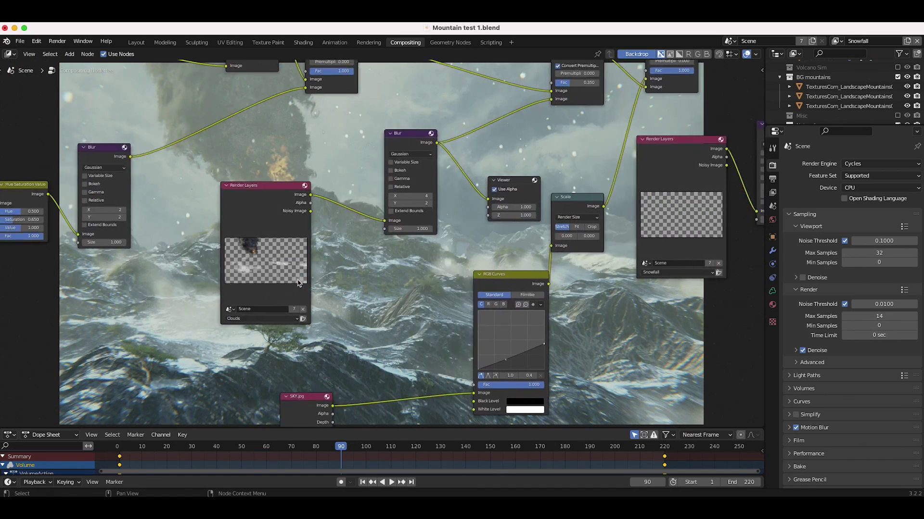
{"action": "scroll", "coordinate": [401, 160], "scroll_direction": "up", "scroll_amount": 6}
{"action": "scroll", "coordinate": [401, 160], "scroll_direction": "right", "scroll_amount": 5}
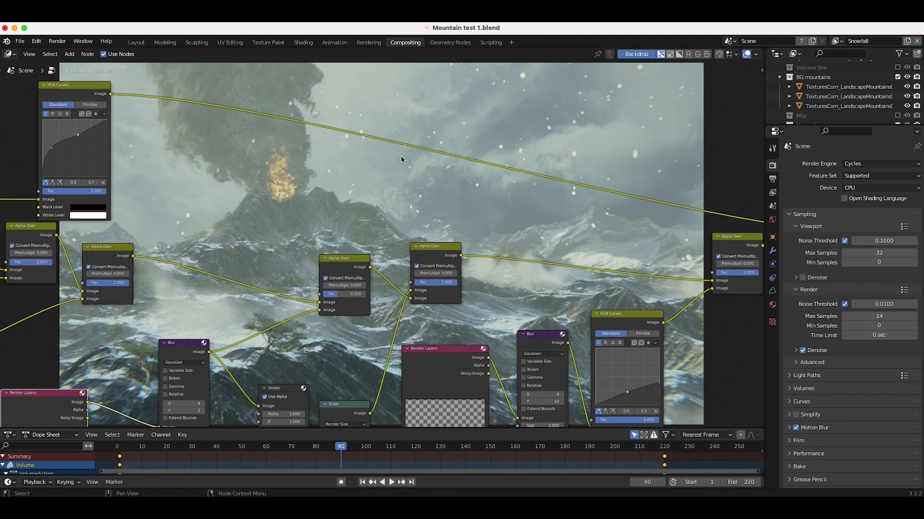
Step: Try lowering the factor of the Alpha Over node for the blurred clouds towards 0 and view the composite
{"action": "scroll", "coordinate": [336, 302], "scroll_direction": "up", "scroll_amount": 3}
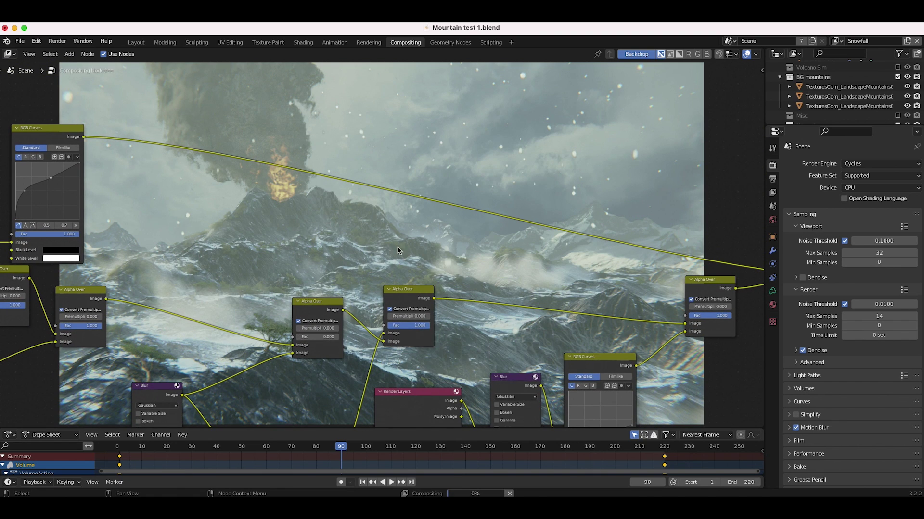
{"action": "scroll", "coordinate": [436, 224], "scroll_direction": "up", "scroll_amount": 6}
{"action": "scroll", "coordinate": [435, 224], "scroll_direction": "down", "scroll_amount": 5}
{"action": "scroll", "coordinate": [435, 224], "scroll_direction": "left", "scroll_amount": 4}
{"action": "left_click_drag", "start_coordinate": [329, 326], "coordinate": [309, 327]}
{"action": "scroll", "coordinate": [421, 238], "scroll_direction": "up", "scroll_amount": 6}
{"action": "scroll", "coordinate": [421, 238], "scroll_direction": "right", "scroll_amount": 6}
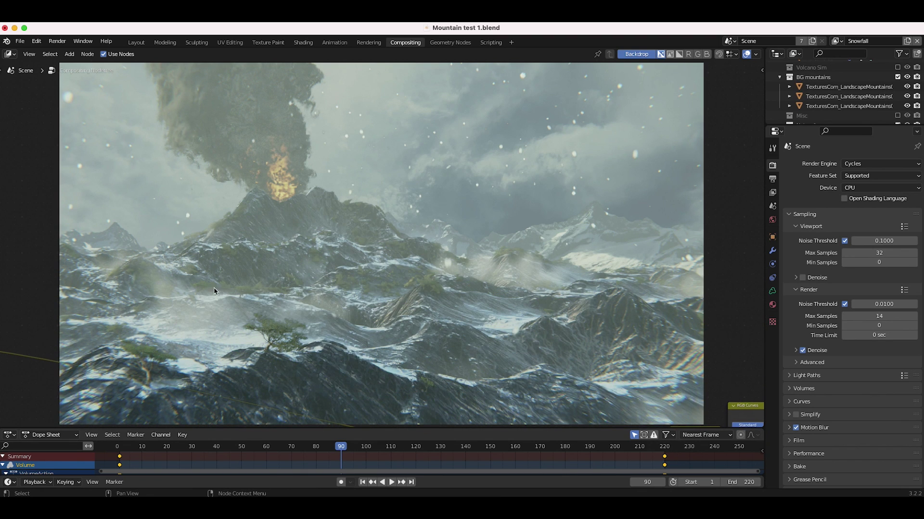
{"action": "scroll", "coordinate": [208, 288], "scroll_direction": "right", "scroll_amount": 8}
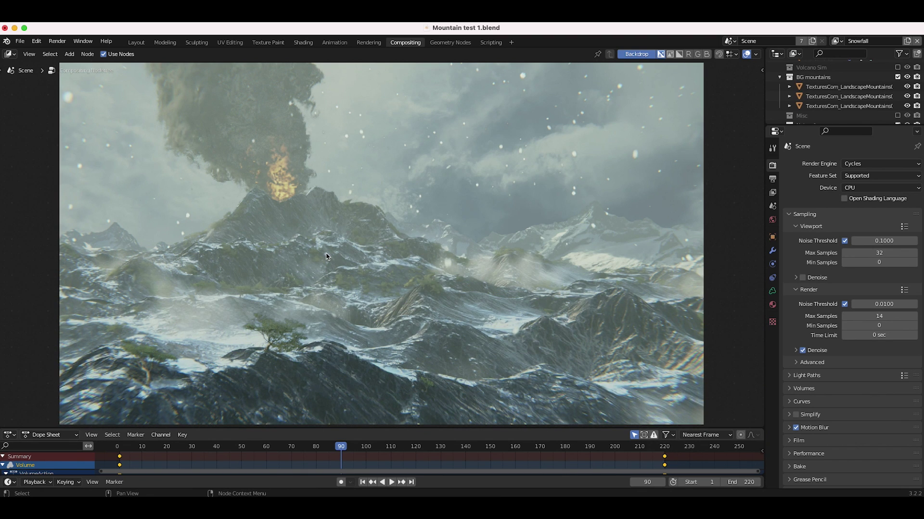
Step: Try a higher factor on the clouds' Alpha Over node and view the denser clouds in the backdrop
{"action": "key", "text": "Home"}
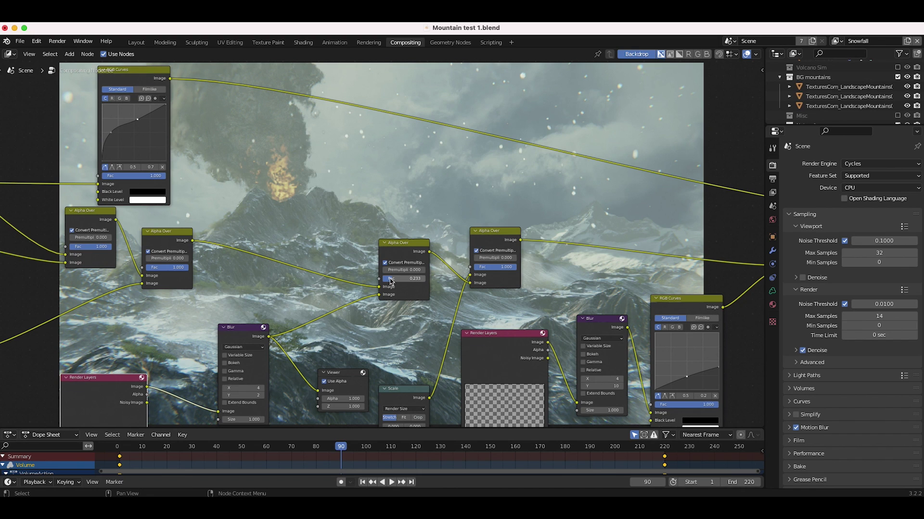
{"action": "scroll", "coordinate": [458, 158], "scroll_direction": "up", "scroll_amount": 10}
{"action": "scroll", "coordinate": [458, 159], "scroll_direction": "right", "scroll_amount": 4}
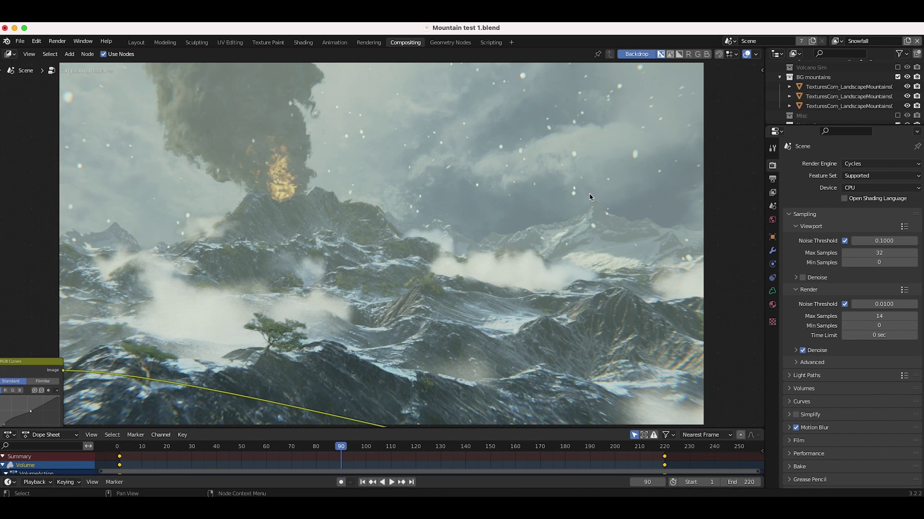
Step: Set the factor of the clouds' Alpha Over node to about 0.375 and review the composite
{"action": "scroll", "coordinate": [509, 290], "scroll_direction": "down", "scroll_amount": 10}
{"action": "scroll", "coordinate": [433, 202], "scroll_direction": "left", "scroll_amount": 2}
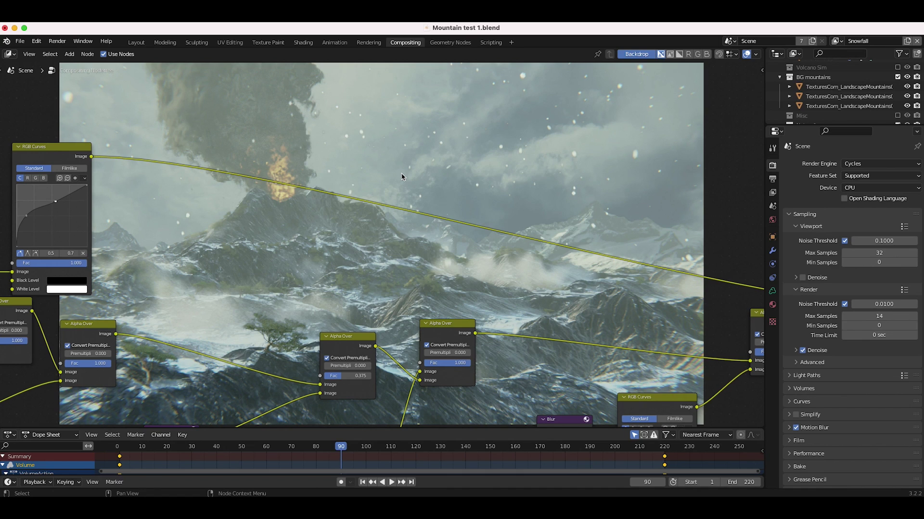
{"action": "scroll", "coordinate": [607, 276], "scroll_direction": "right", "scroll_amount": 8}
{"action": "scroll", "coordinate": [607, 277], "scroll_direction": "up", "scroll_amount": 5}
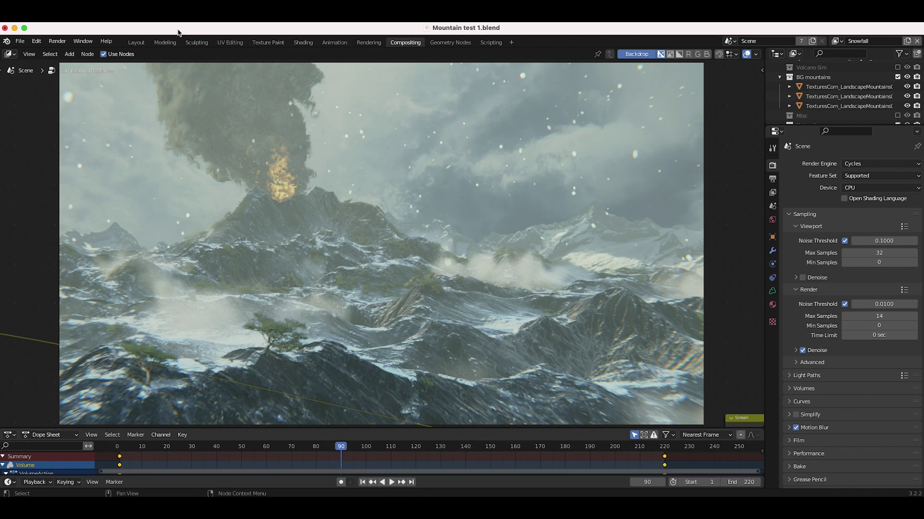
Step: In the Layout workspace, play the animation from frame 1 to preview the cloud volumes around the mountains, stopping at frame 159
{"action": "left_click", "coordinate": [136, 42]}
{"action": "scroll", "coordinate": [284, 299], "scroll_direction": "down", "scroll_amount": 1}
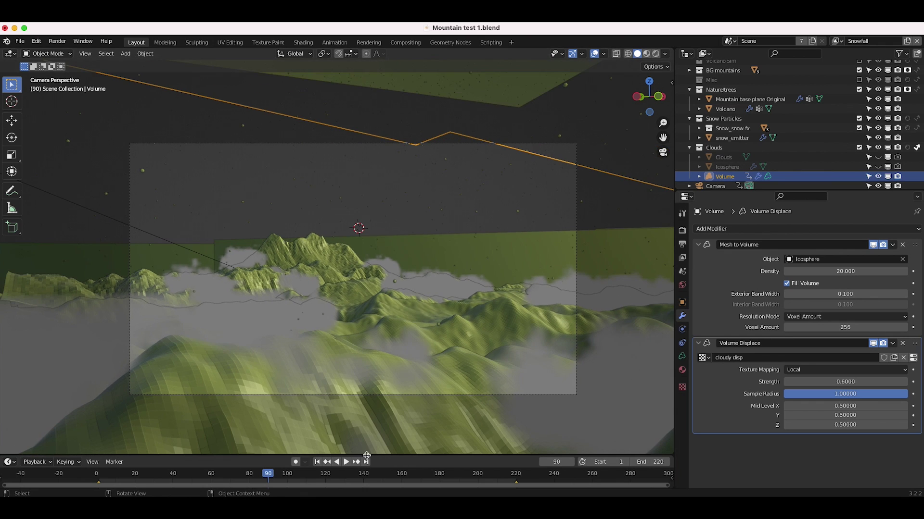
{"action": "left_click", "coordinate": [317, 463]}
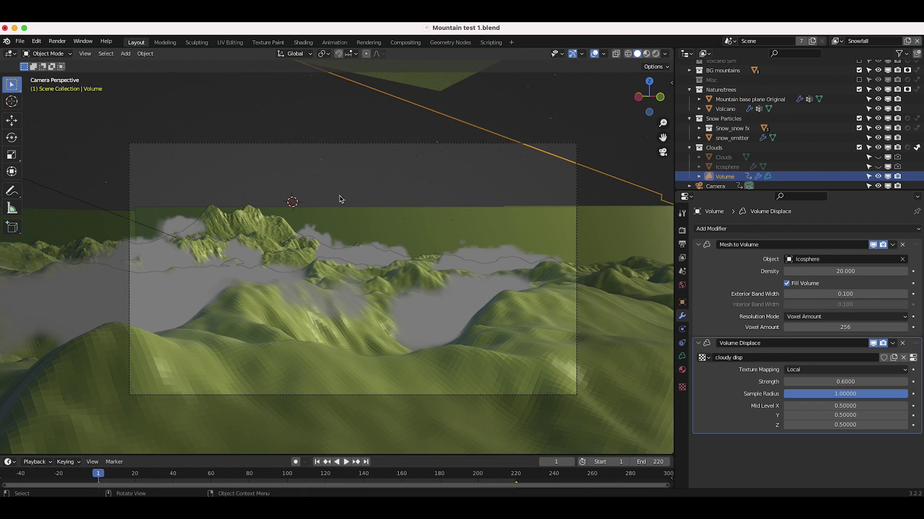
{"action": "key", "text": "space"}
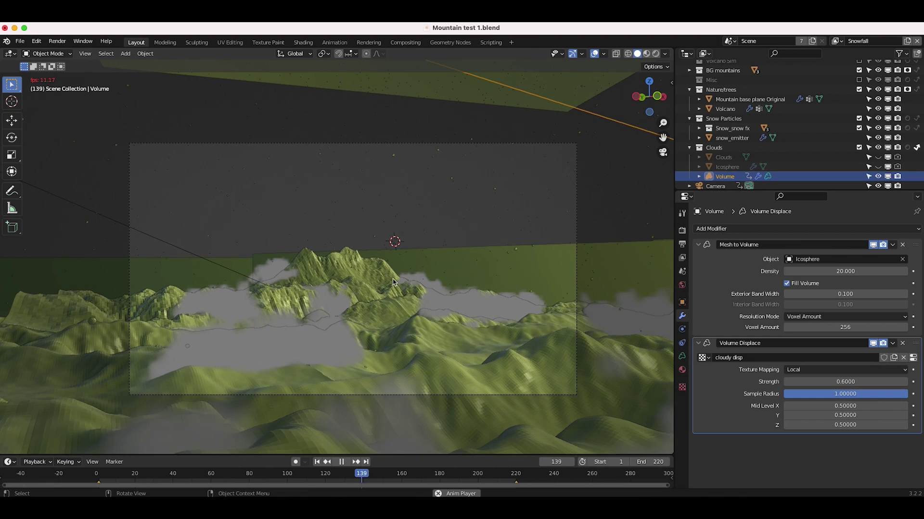
{"action": "key", "text": "space"}
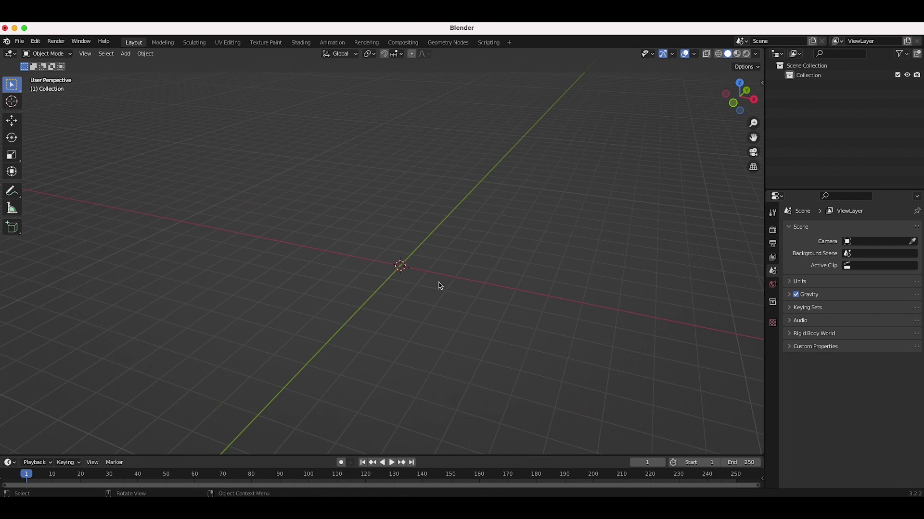
{"action": "scroll", "coordinate": [438, 287], "scroll_direction": "up", "scroll_amount": 5}
{"action": "scroll", "coordinate": [439, 283], "scroll_direction": "up", "scroll_amount": 3, "text": "shift"}
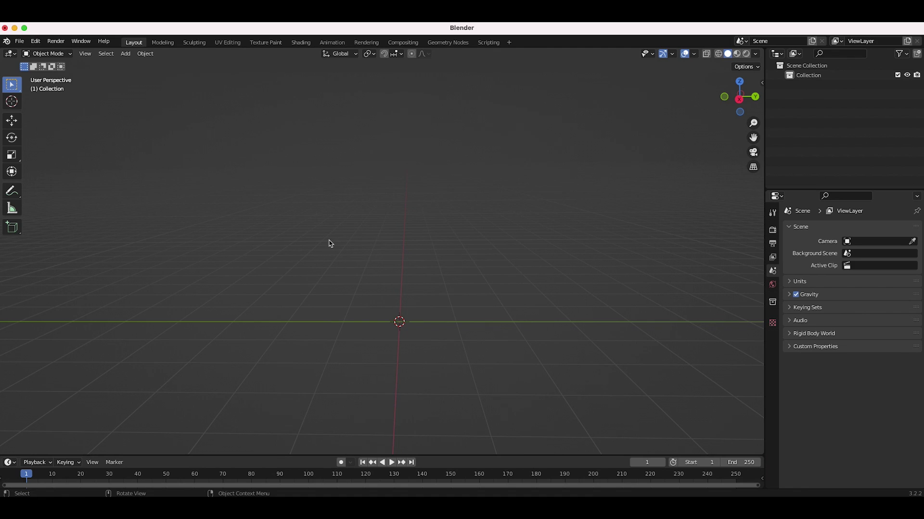
Step: Add an ico sphere mesh to the empty scene and raise it about 1.6 m along Z
{"action": "key", "text": "shift+a"}
{"action": "mouse_move", "coordinate": [331, 242]}
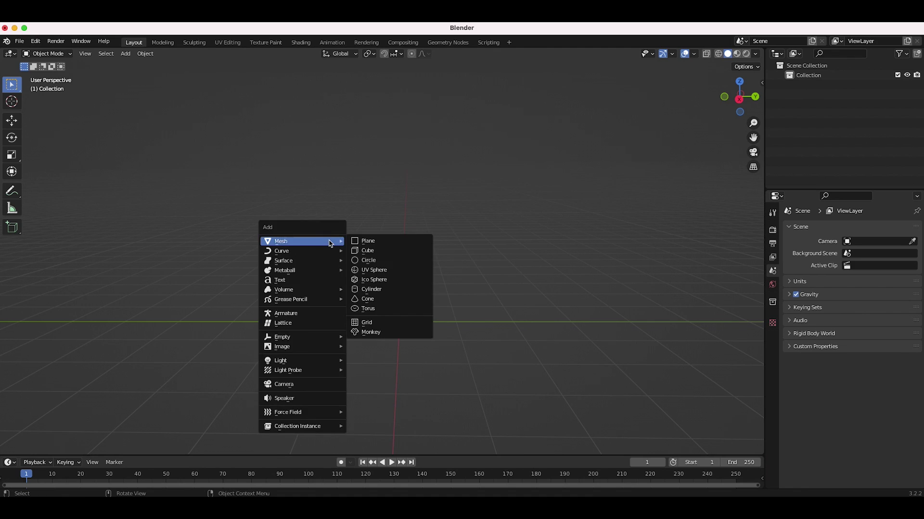
{"action": "left_click", "coordinate": [368, 279]}
{"action": "middle_click_drag", "start_coordinate": [413, 244], "coordinate": [454, 235]}
Step: Stretch the icosphere along the Y axis to a scale of about 1.79
{"action": "key", "text": "s"}
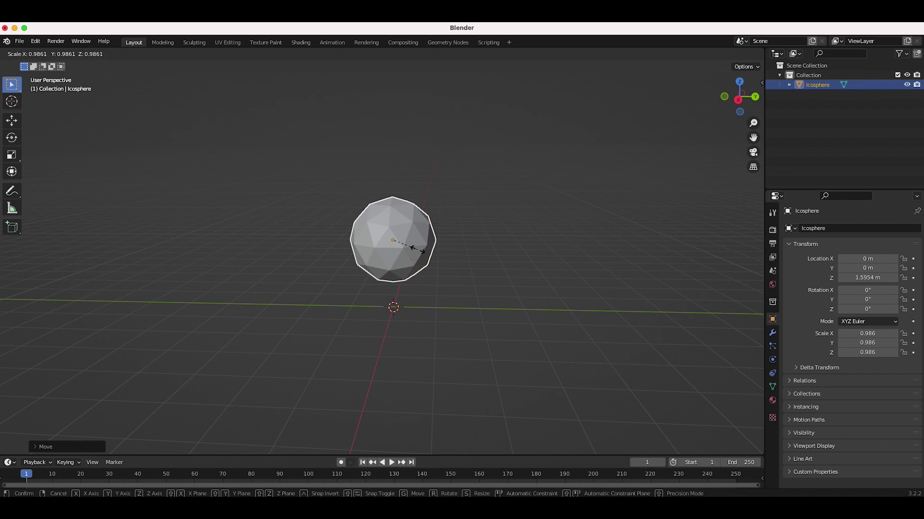
{"action": "key", "text": "y"}
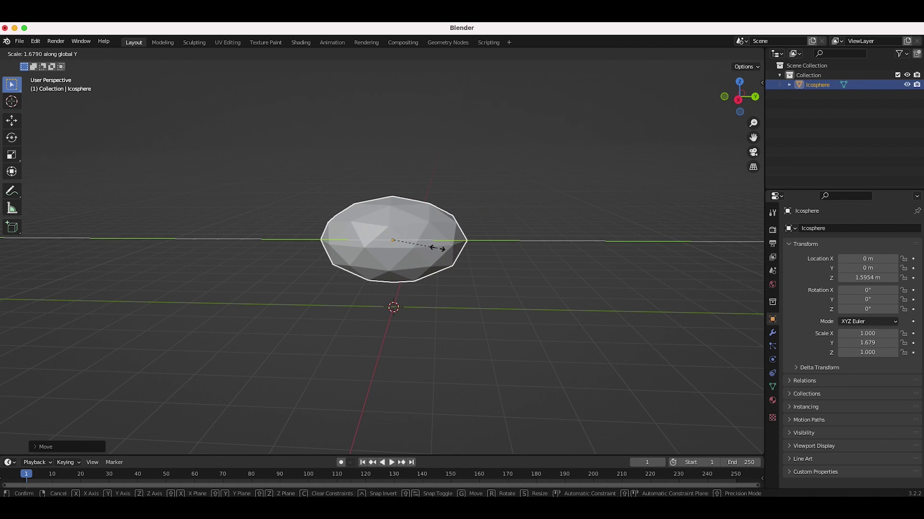
{"action": "left_click", "coordinate": [441, 249]}
{"action": "middle_click_drag", "start_coordinate": [441, 250], "coordinate": [392, 254]}
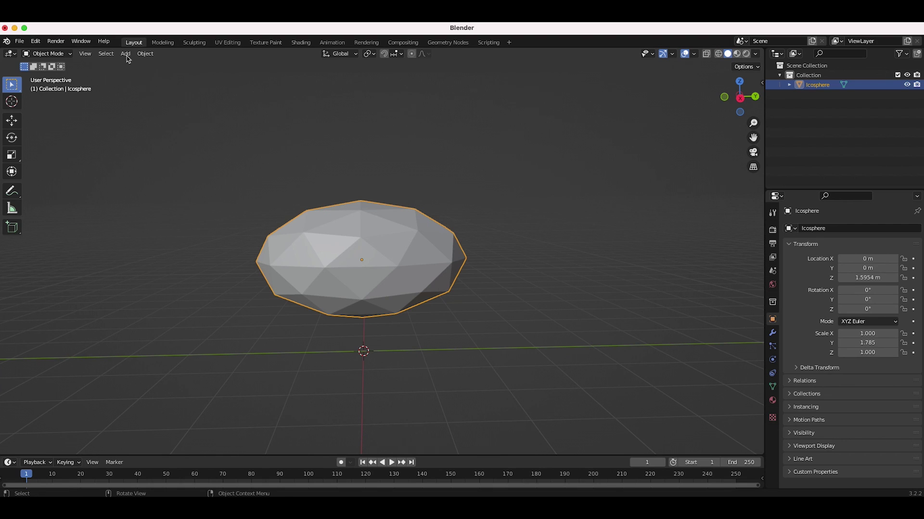
Step: Enter Edit Mode on the icosphere, enable proportional editing and try moving a vertex near its +Y end
{"action": "left_click", "coordinate": [47, 54]}
{"action": "left_click", "coordinate": [41, 74]}
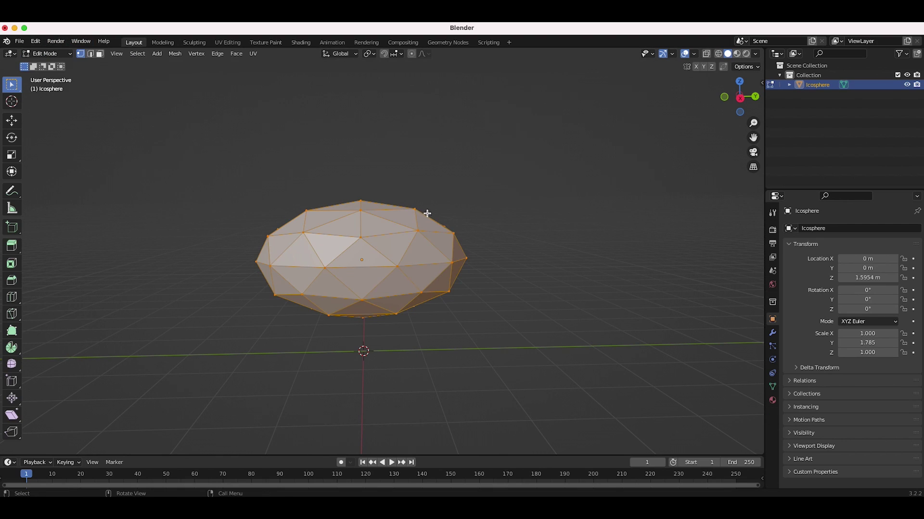
{"action": "left_click", "coordinate": [453, 234]}
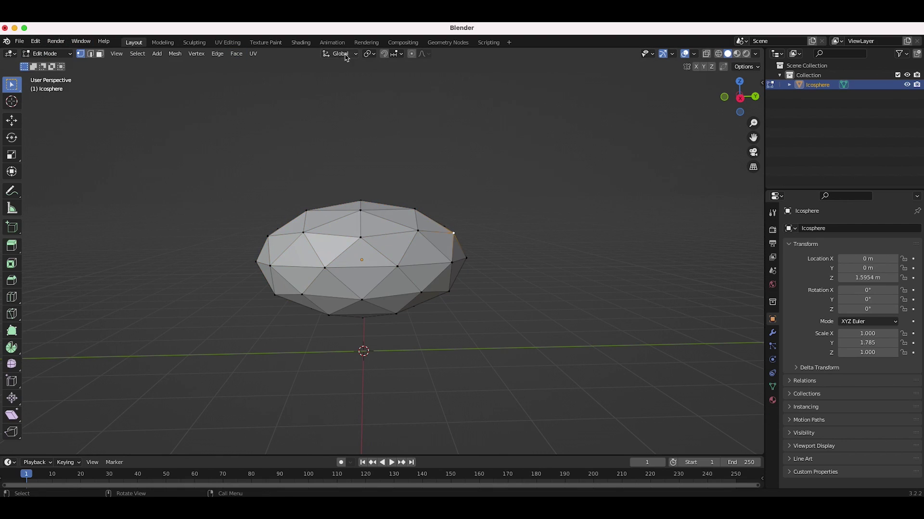
{"action": "key", "text": "g"}
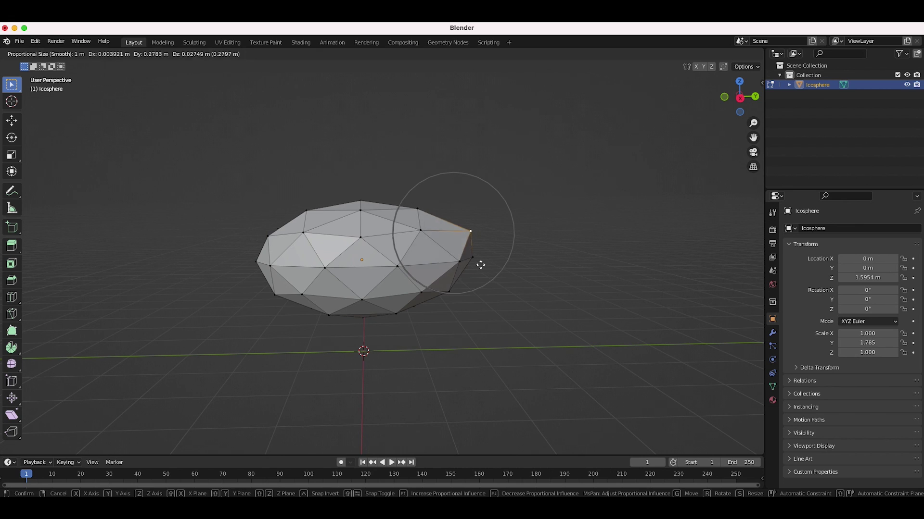
{"action": "scroll", "coordinate": [500, 261], "scroll_direction": "up", "scroll_amount": 3}
{"action": "key", "text": "Escape"}
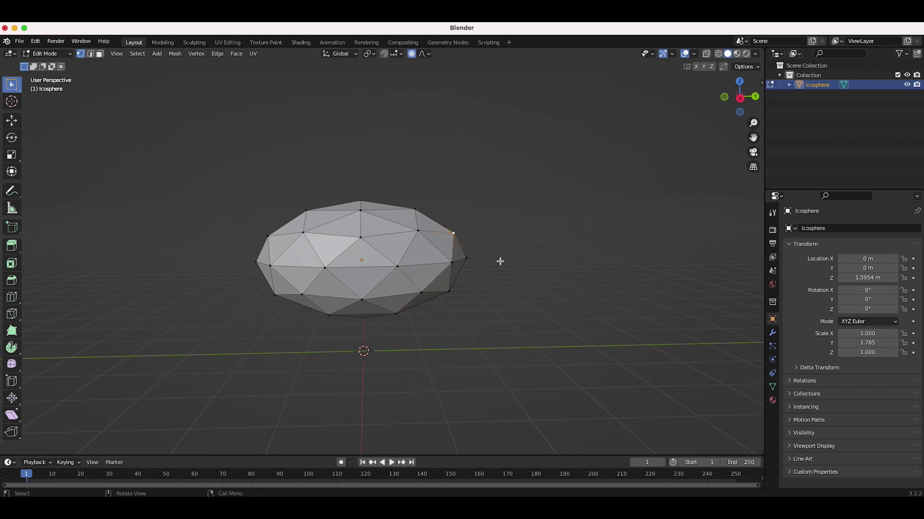
Step: Pull the selected end vertex outward along Y with a proportional size of about 1.59 m
{"action": "scroll", "coordinate": [416, 240], "scroll_direction": "right", "scroll_amount": 4}
{"action": "scroll", "coordinate": [415, 240], "scroll_direction": "down", "scroll_amount": 3, "text": "shift"}
{"action": "scroll", "coordinate": [416, 240], "scroll_direction": "right", "scroll_amount": 4}
{"action": "scroll", "coordinate": [416, 240], "scroll_direction": "left", "scroll_amount": 10}
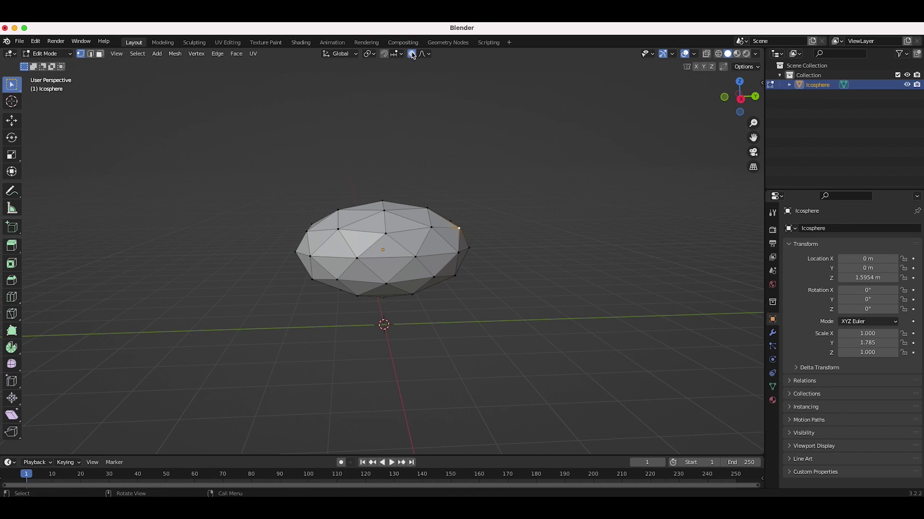
{"action": "key", "text": "g"}
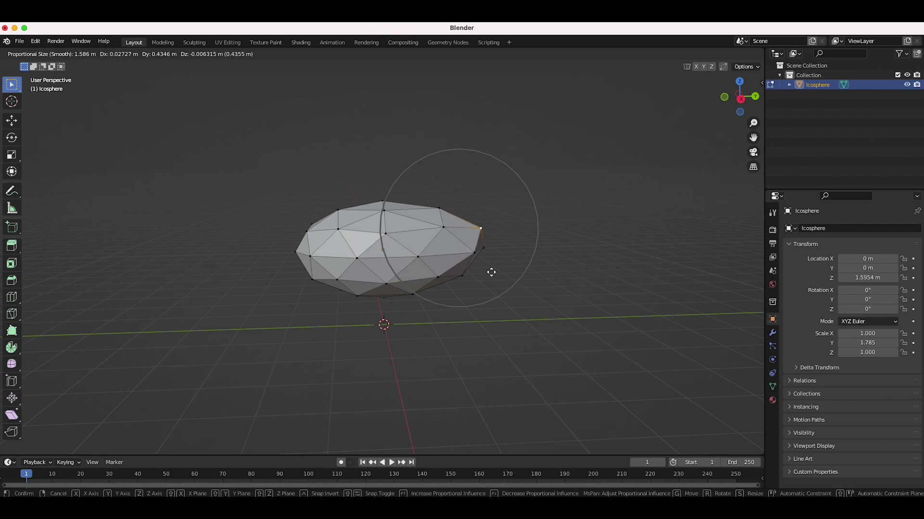
{"action": "left_click", "coordinate": [510, 271]}
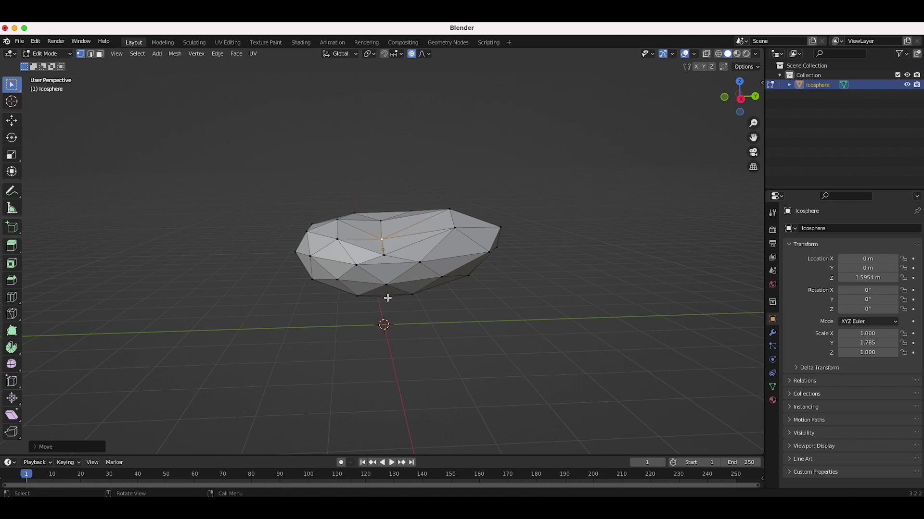
Step: Push a bottom vertex up about 0.5 m and pull a front vertex down about 0.95 m with proportional editing
{"action": "left_click", "coordinate": [388, 298]}
{"action": "key", "text": "g"}
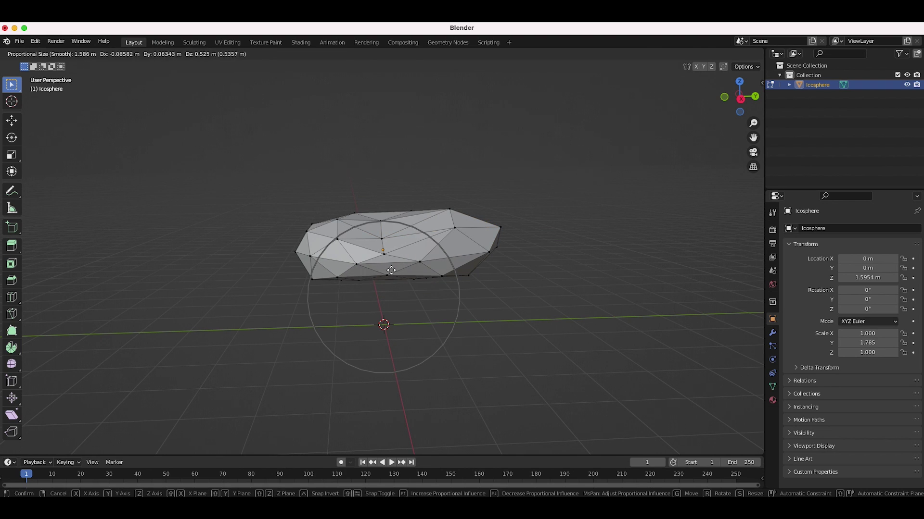
{"action": "left_click", "coordinate": [358, 263]}
{"action": "key", "text": "g"}
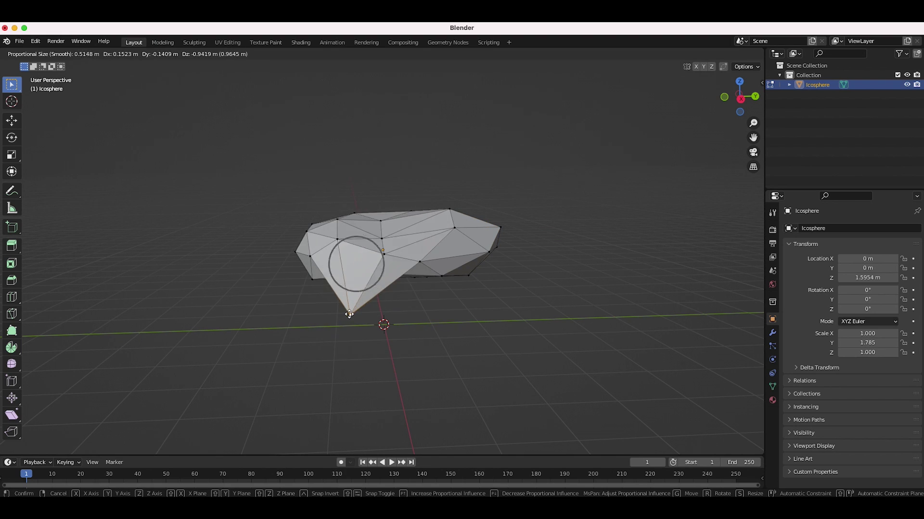
{"action": "scroll", "coordinate": [349, 314], "scroll_direction": "down", "scroll_amount": 4}
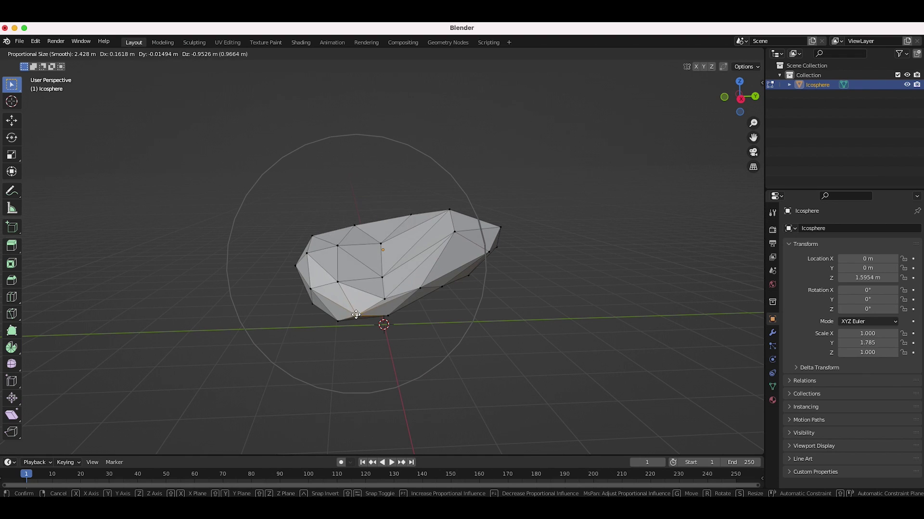
Step: Raise the upper vertex at the -Y end and a lower front vertex to shape an uneven cloud form
{"action": "left_click", "coordinate": [289, 208]}
{"action": "scroll", "coordinate": [289, 208], "scroll_direction": "left", "scroll_amount": 10}
{"action": "scroll", "coordinate": [289, 208], "scroll_direction": "left", "scroll_amount": 10}
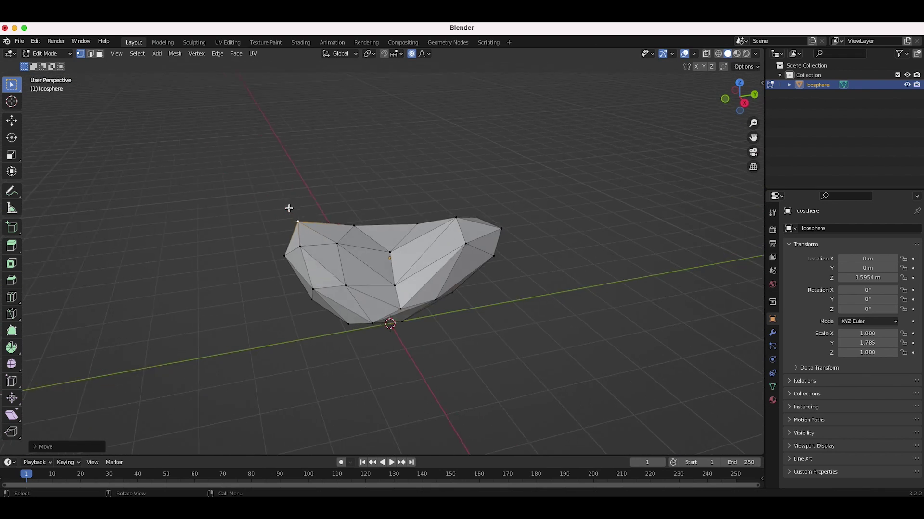
{"action": "left_click", "coordinate": [376, 311]}
{"action": "key", "text": "g"}
{"action": "left_click", "coordinate": [378, 292]}
{"action": "mouse_move", "coordinate": [377, 292]}
{"action": "middle_mouse_down"}
{"action": "mouse_move", "coordinate": [291, 404]}
{"action": "mouse_move", "coordinate": [378, 287]}
{"action": "middle_mouse_up"}
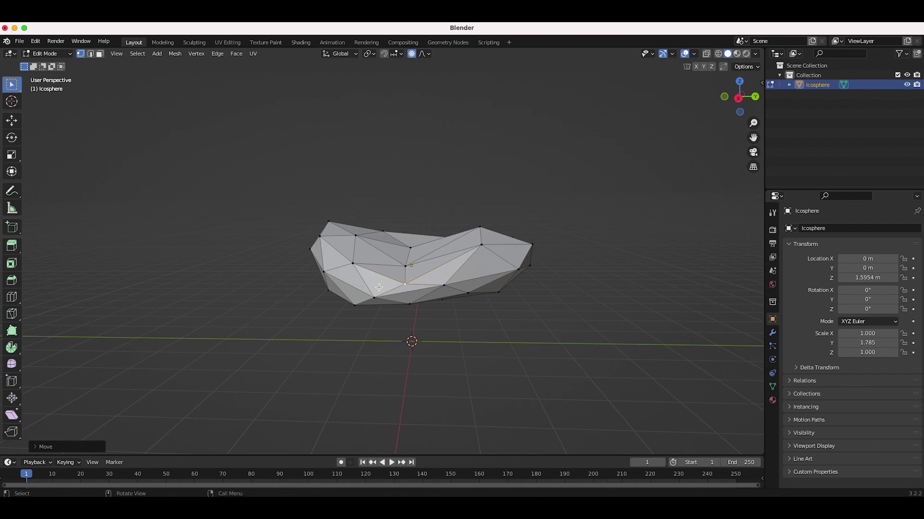
Step: Return the reshaped icosphere to Object Mode and view its form from a different angle
{"action": "left_click", "coordinate": [46, 54]}
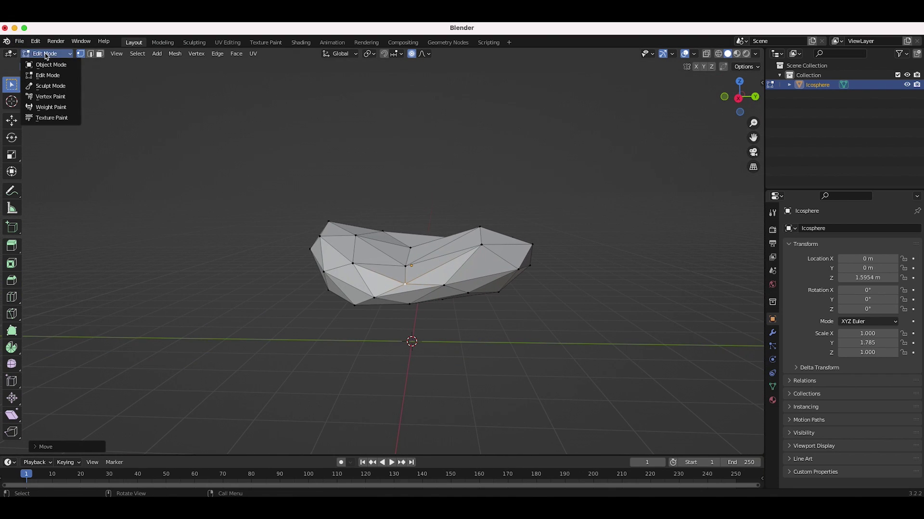
{"action": "left_click", "coordinate": [43, 68]}
{"action": "middle_click_drag", "start_coordinate": [496, 262], "coordinate": [505, 261]}
{"action": "middle_click_drag", "start_coordinate": [505, 269], "coordinate": [505, 258], "text": "shift"}
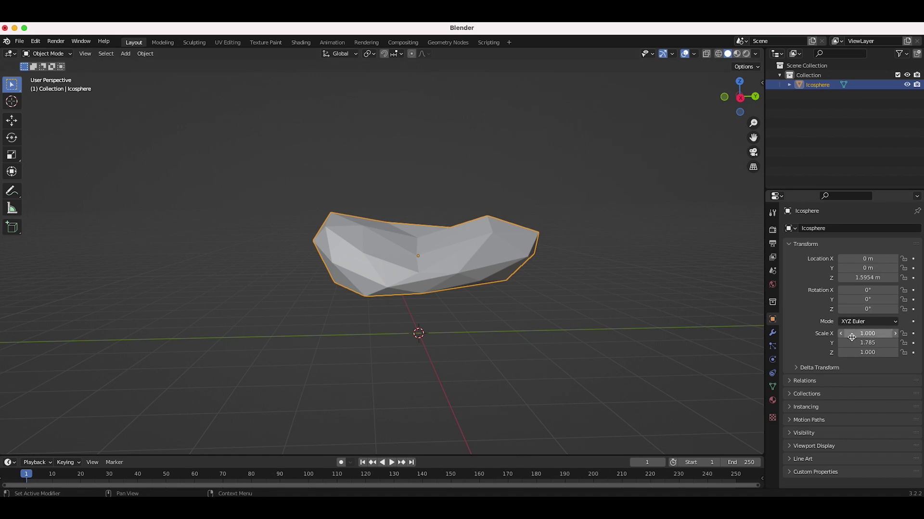
Step: Add a Displace modifier to the icosphere
{"action": "left_click", "coordinate": [772, 333]}
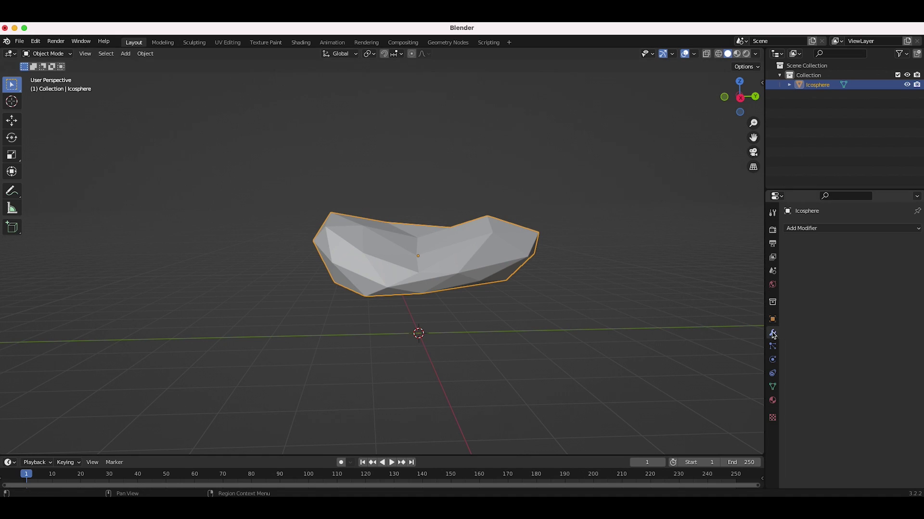
{"action": "left_click", "coordinate": [827, 230]}
{"action": "left_click", "coordinate": [805, 289]}
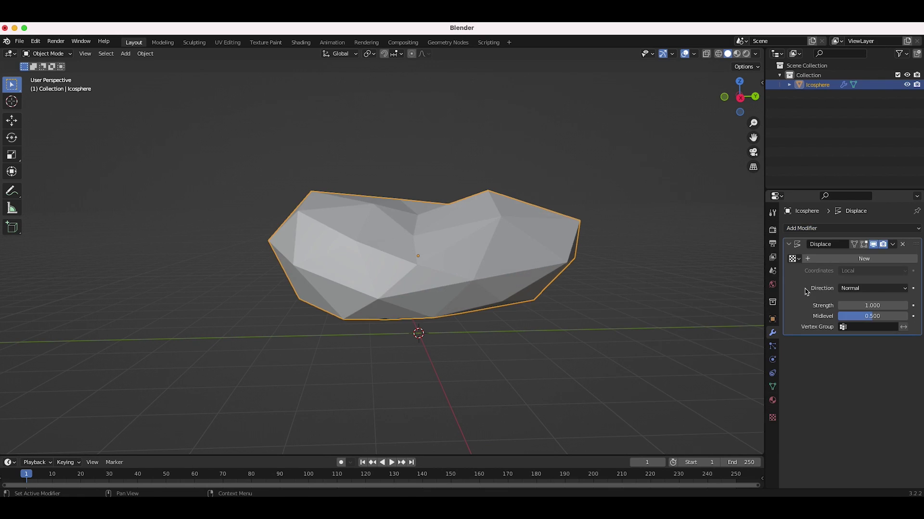
{"action": "middle_click_drag", "start_coordinate": [760, 264], "coordinate": [728, 277], "text": "shift"}
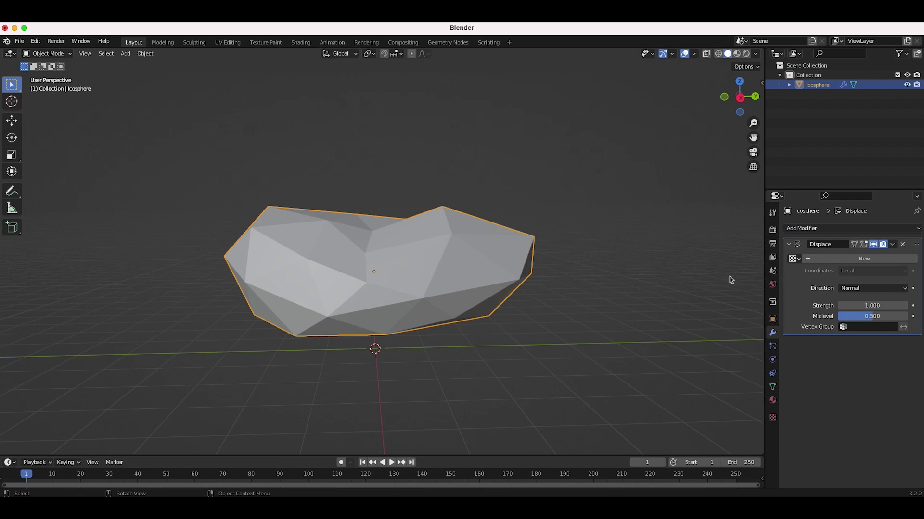
Step: Give the Displace modifier a new texture of type Clouds and set its size to 0.39
{"action": "left_click", "coordinate": [828, 261]}
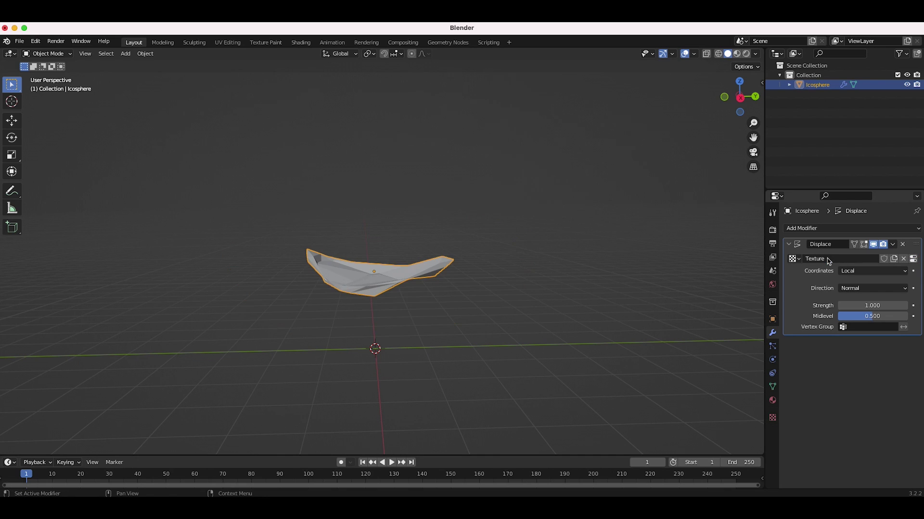
{"action": "left_click", "coordinate": [772, 418]}
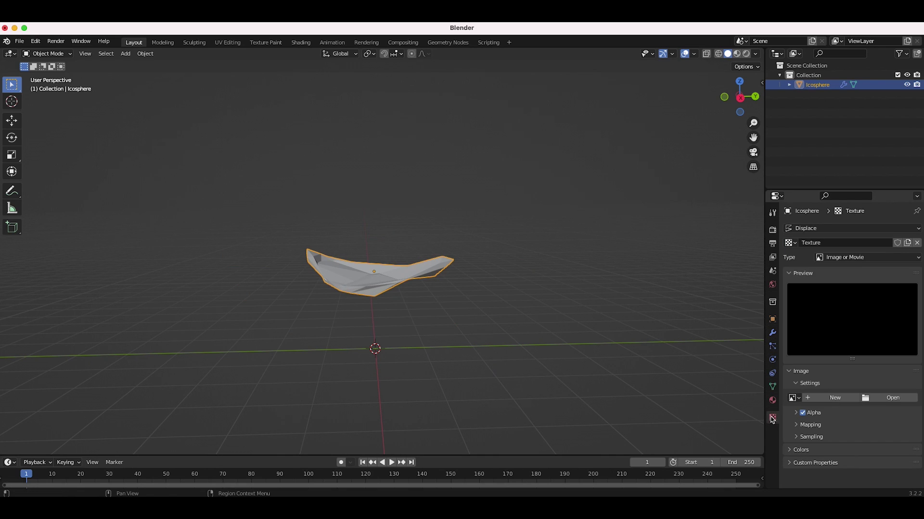
{"action": "left_click", "coordinate": [842, 258]}
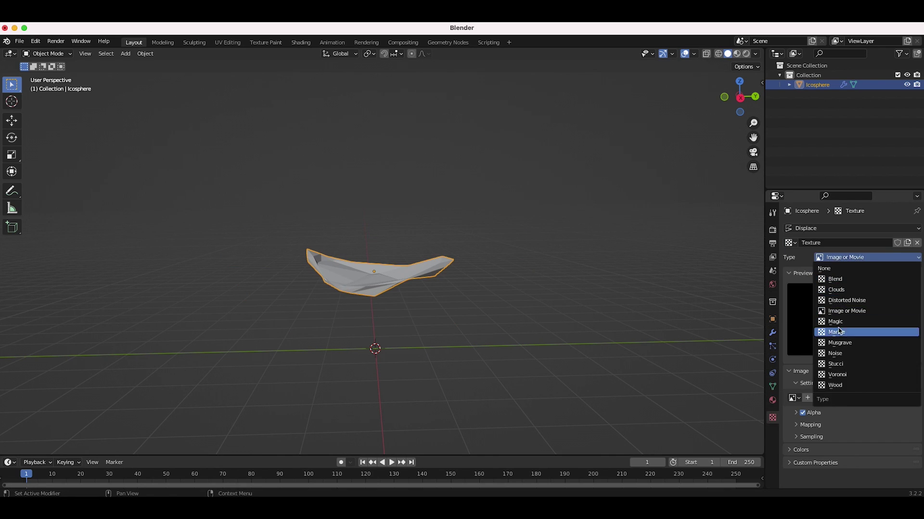
{"action": "left_click", "coordinate": [836, 289]}
{"action": "left_click_drag", "start_coordinate": [843, 429], "coordinate": [874, 427]}
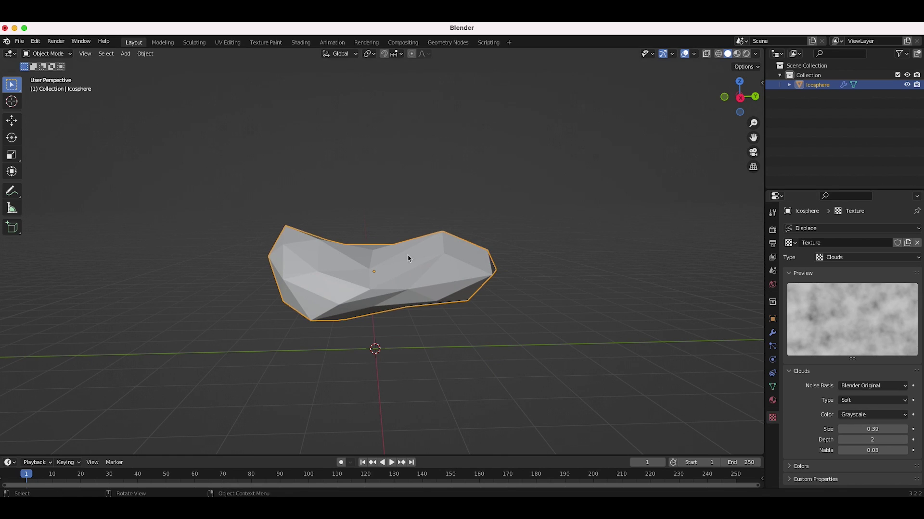
Step: Add a Subdivision Surface modifier to the icosphere
{"action": "left_click", "coordinate": [772, 334]}
{"action": "left_click", "coordinate": [871, 229]}
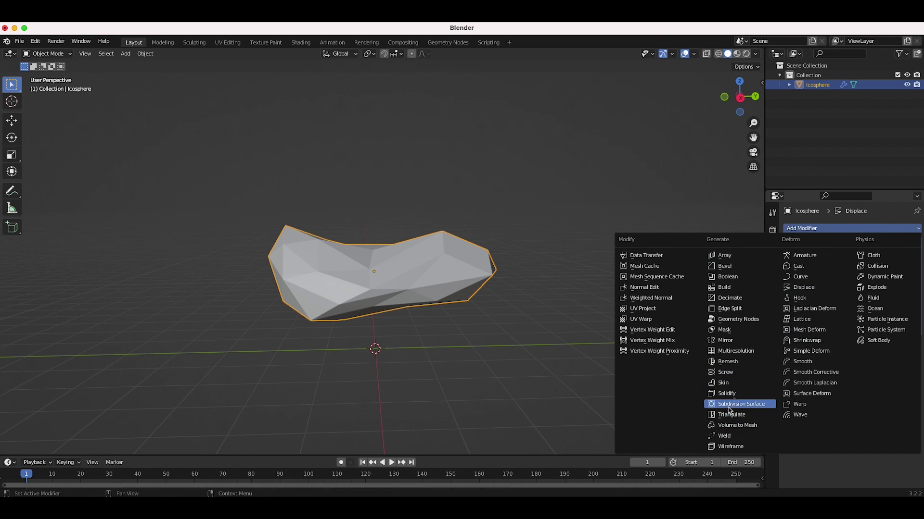
{"action": "left_click", "coordinate": [730, 405]}
{"action": "scroll", "coordinate": [449, 325], "scroll_direction": "right", "scroll_amount": 5}
{"action": "scroll", "coordinate": [449, 326], "scroll_direction": "left", "scroll_amount": 5}
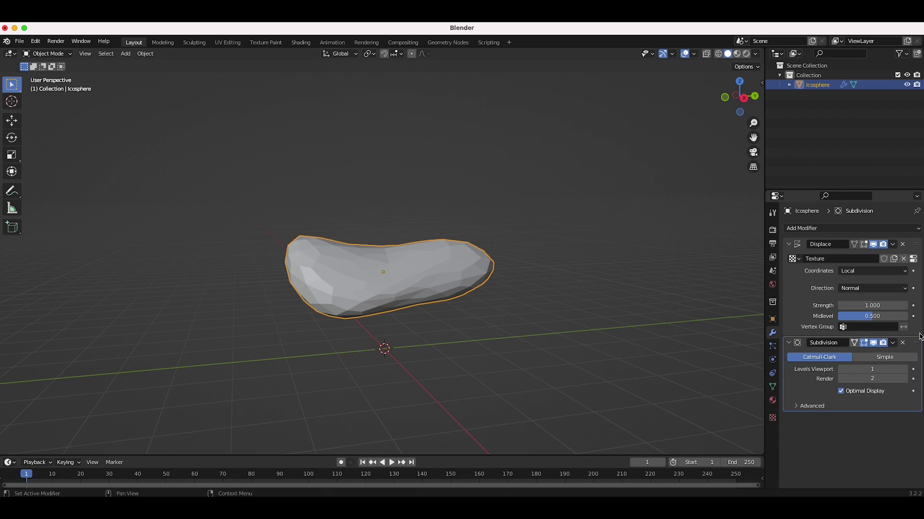
Step: Move the Subdivision modifier above Displace in the stack and set its viewport levels to 2
{"action": "left_click_drag", "start_coordinate": [917, 345], "coordinate": [901, 382]}
{"action": "left_click_drag", "start_coordinate": [916, 344], "coordinate": [921, 243]}
{"action": "left_click", "coordinate": [903, 271]}
{"action": "middle_click_drag", "start_coordinate": [373, 230], "coordinate": [362, 289]}
{"action": "middle_click_drag", "start_coordinate": [390, 318], "coordinate": [491, 243]}
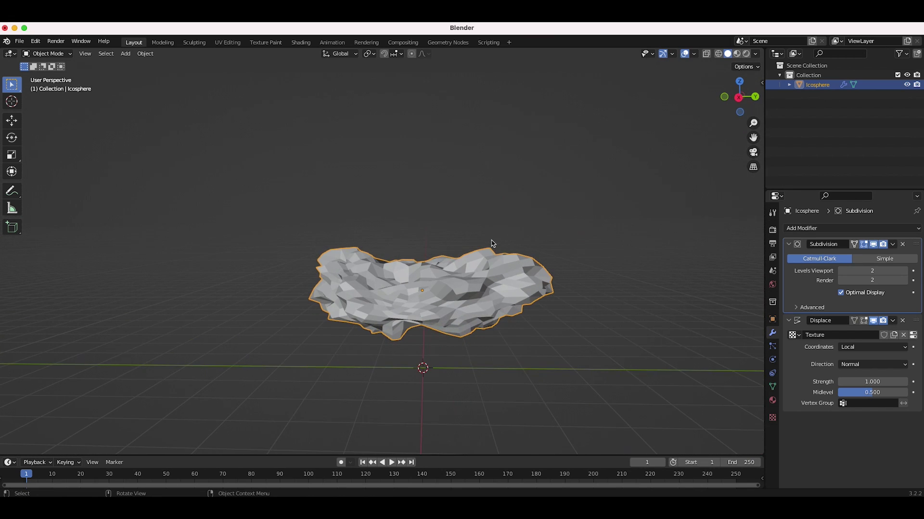
Step: Add an empty volume object and raise it along Z to the middle of the icosphere
{"action": "key", "text": "shift+a"}
{"action": "mouse_move", "coordinate": [413, 254]}
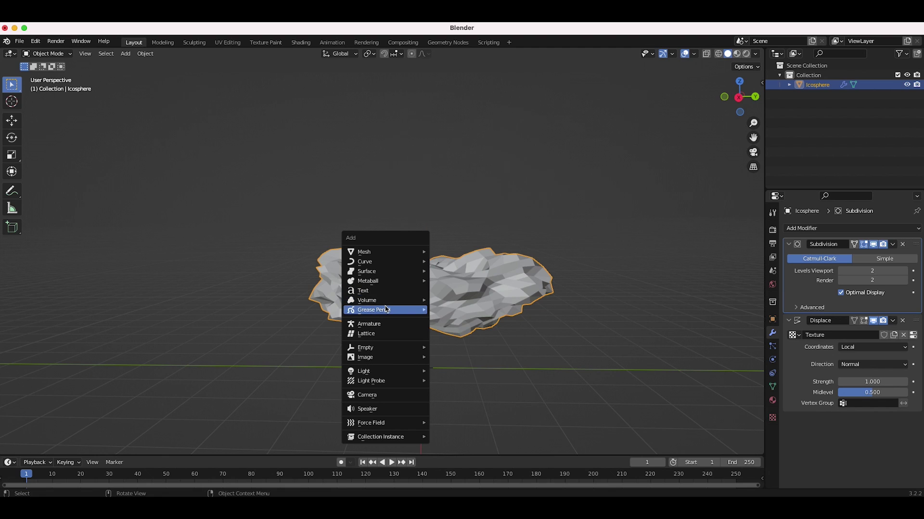
{"action": "mouse_move", "coordinate": [379, 305]}
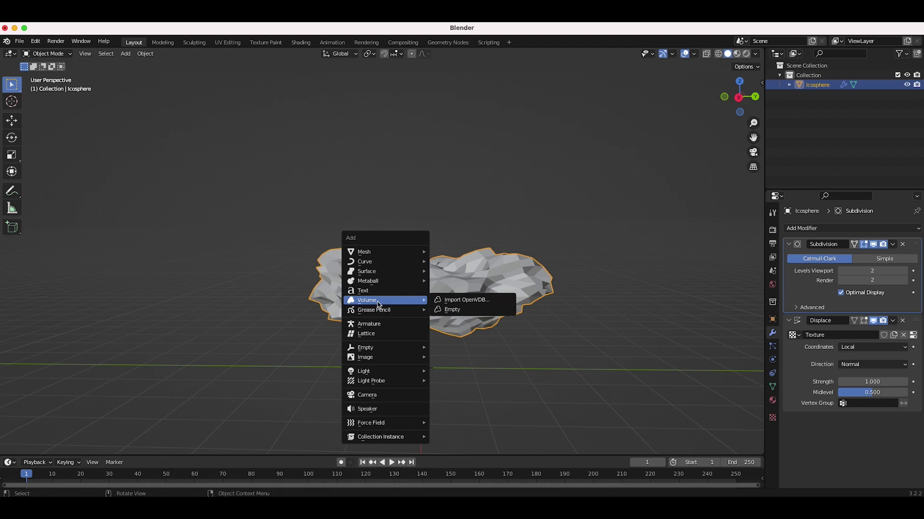
{"action": "left_click", "coordinate": [459, 312]}
{"action": "middle_click_drag", "start_coordinate": [459, 312], "coordinate": [411, 351]}
{"action": "key", "text": "g"}
{"action": "key", "text": "z"}
{"action": "left_click", "coordinate": [410, 298]}
Step: Add a Mesh to Volume modifier to the volume with the Icosphere as its object, and hide the icosphere in the viewport
{"action": "scroll", "coordinate": [409, 297], "scroll_direction": "up", "scroll_amount": 2}
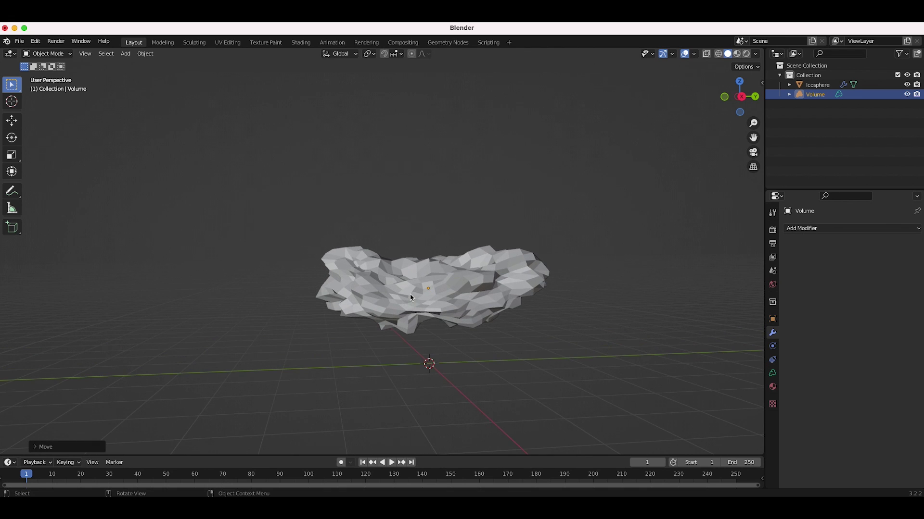
{"action": "scroll", "coordinate": [410, 297], "scroll_direction": "right", "scroll_amount": 3, "text": "shift"}
{"action": "scroll", "coordinate": [410, 297], "scroll_direction": "right", "scroll_amount": 3}
{"action": "middle_click_drag", "start_coordinate": [411, 297], "coordinate": [412, 298]}
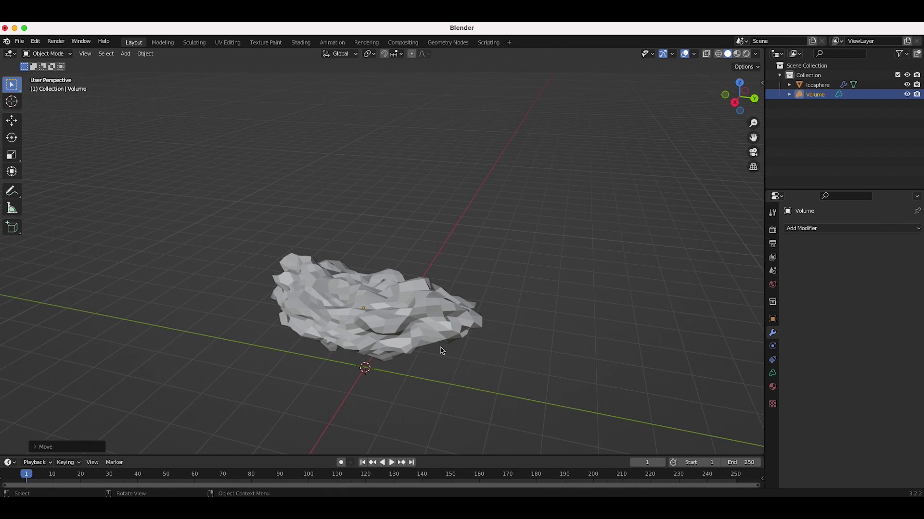
{"action": "middle_click_drag", "start_coordinate": [443, 351], "coordinate": [466, 327]}
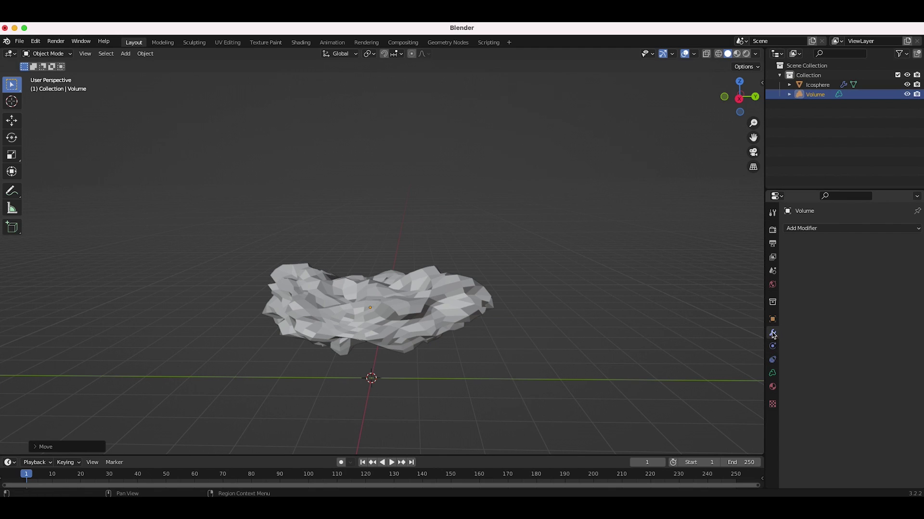
{"action": "left_click", "coordinate": [809, 228]}
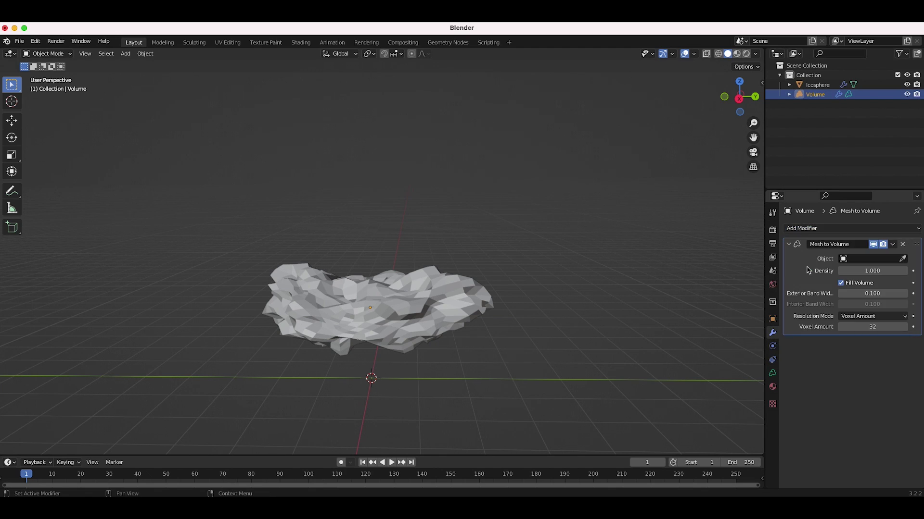
{"action": "left_click", "coordinate": [903, 259]}
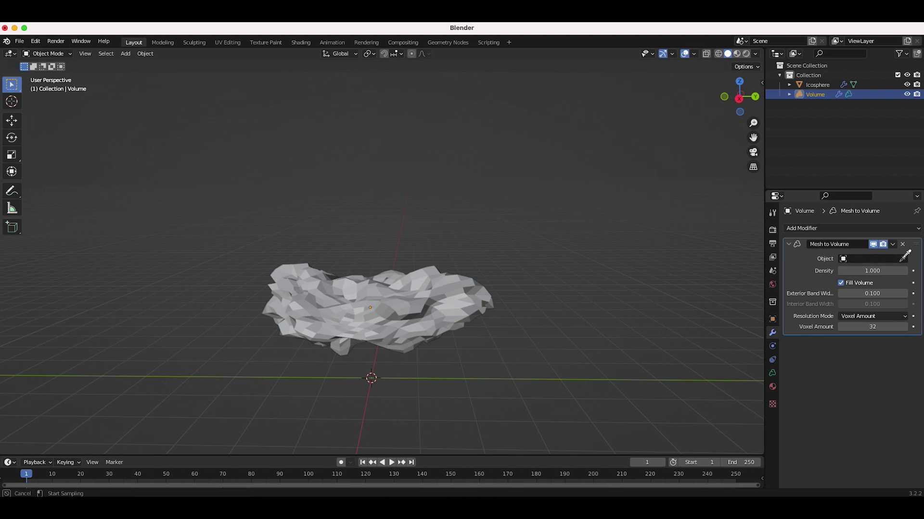
{"action": "left_click", "coordinate": [468, 276]}
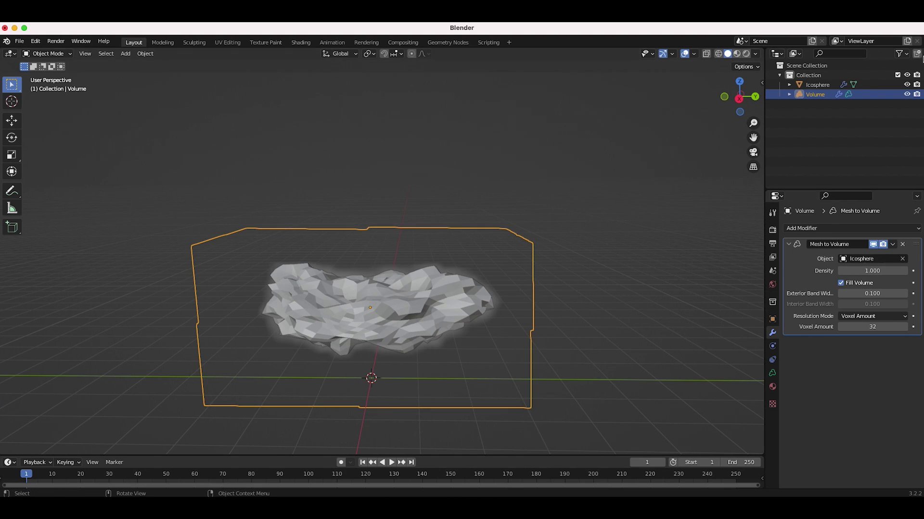
{"action": "left_click", "coordinate": [907, 85]}
{"action": "middle_click_drag", "start_coordinate": [293, 304], "coordinate": [365, 286]}
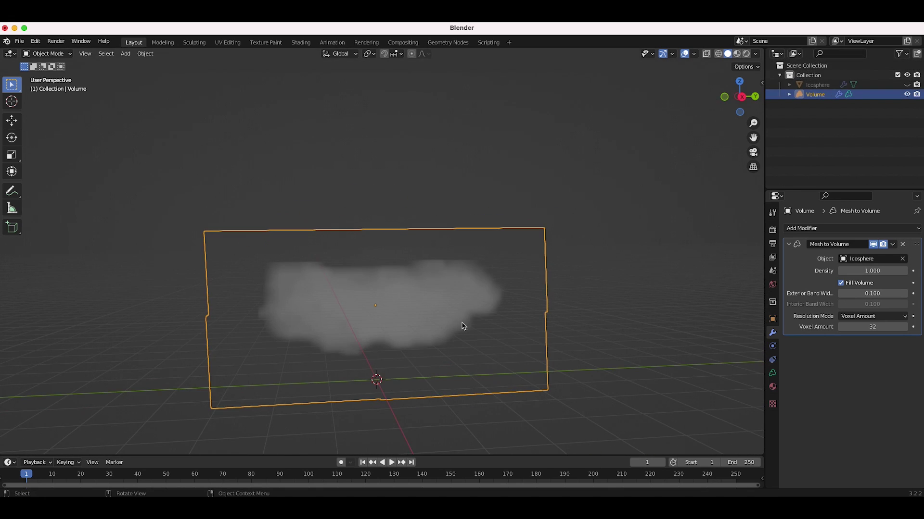
Step: Change the render engine to Cycles and set the volume max bounces to 2
{"action": "left_click", "coordinate": [772, 231]}
{"action": "left_click", "coordinate": [874, 229]}
{"action": "left_click", "coordinate": [852, 263]}
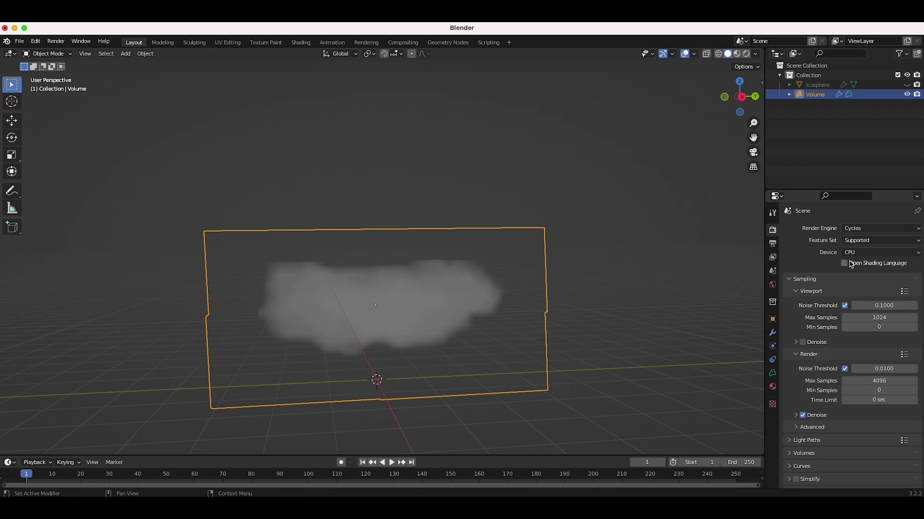
{"action": "scroll", "coordinate": [789, 352], "scroll_direction": "down", "scroll_amount": 4}
{"action": "left_click", "coordinate": [789, 355]}
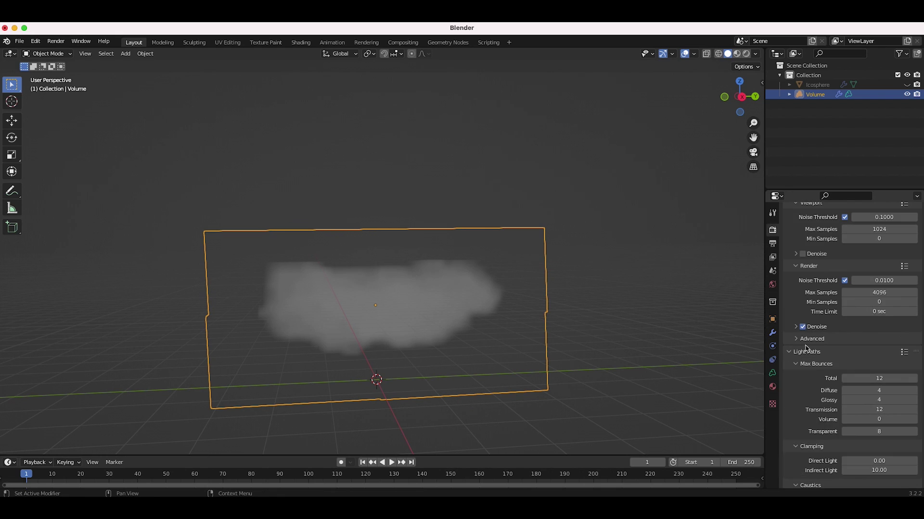
{"action": "left_click", "coordinate": [878, 420]}
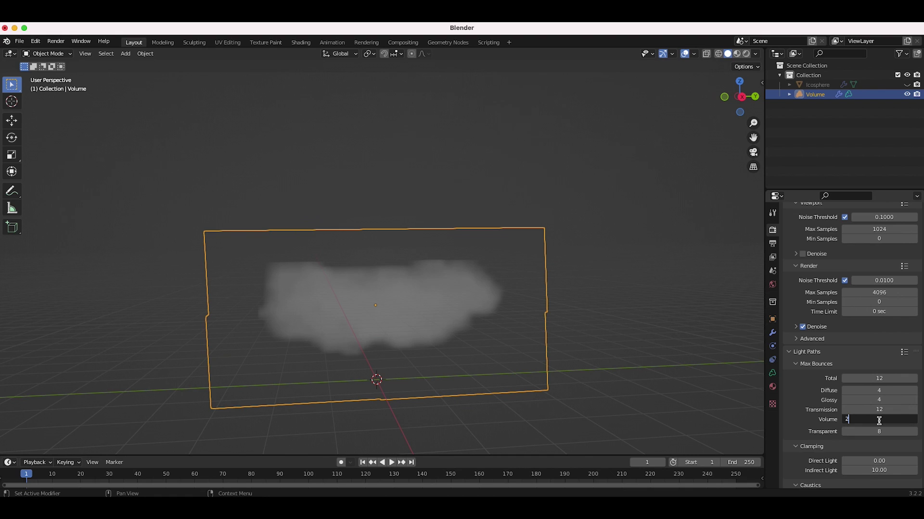
{"action": "key", "text": "Return"}
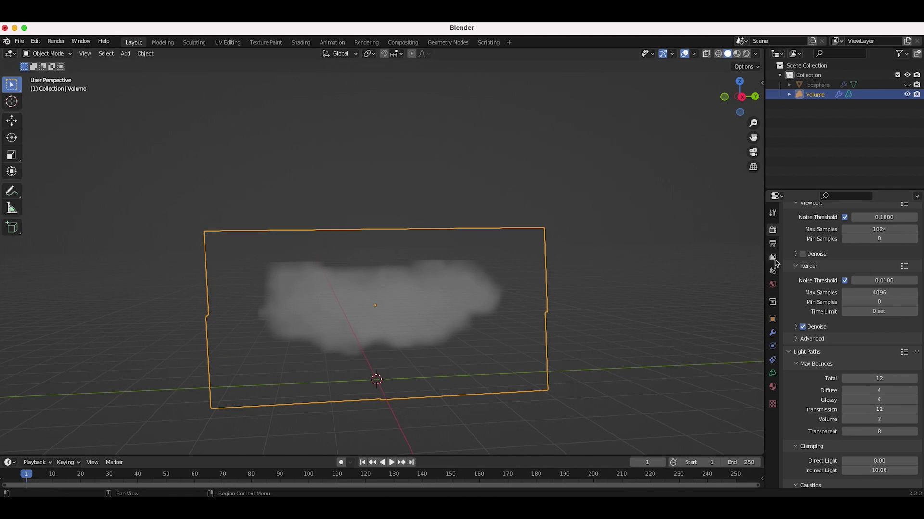
Step: Set the world colour to an Environment Texture using canary_wharf_4k.hdr from the Downloads folder
{"action": "left_click", "coordinate": [772, 285]}
{"action": "left_click", "coordinate": [842, 289]}
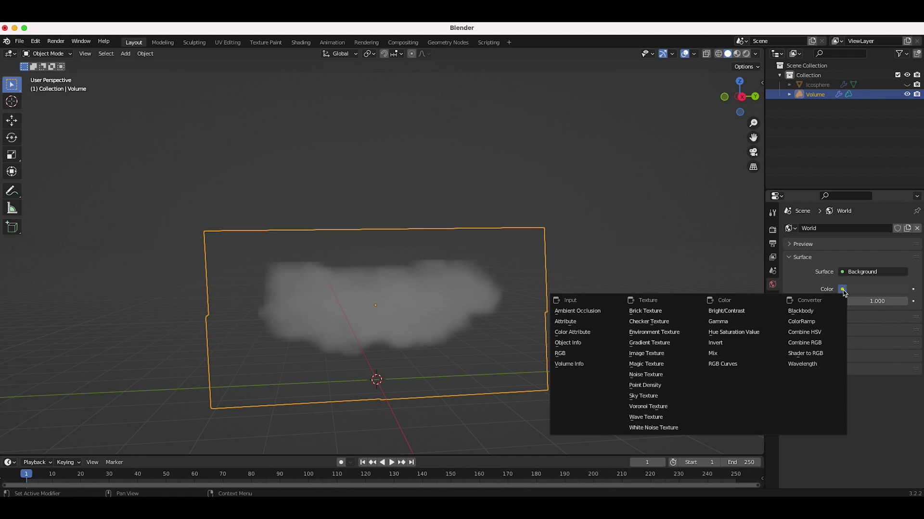
{"action": "left_click", "coordinate": [659, 325]}
{"action": "left_click", "coordinate": [891, 301]}
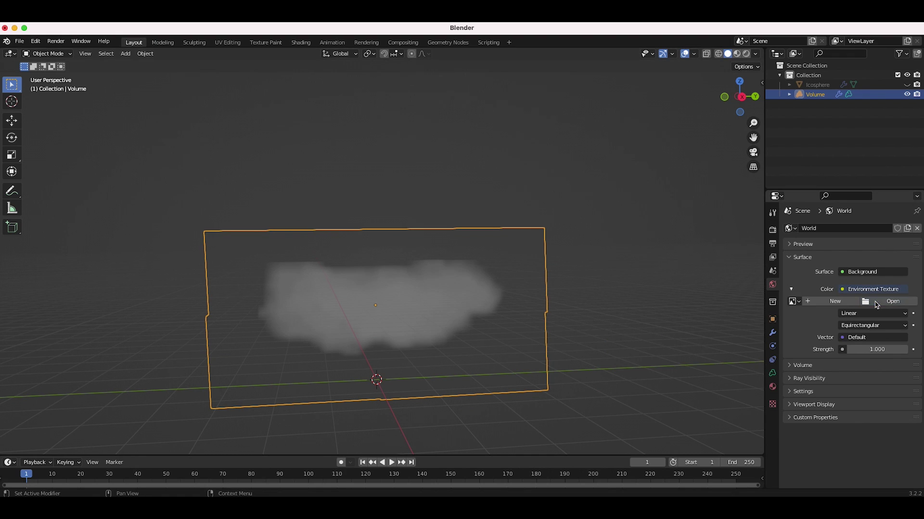
{"action": "left_click_drag", "start_coordinate": [409, 238], "coordinate": [390, 155]}
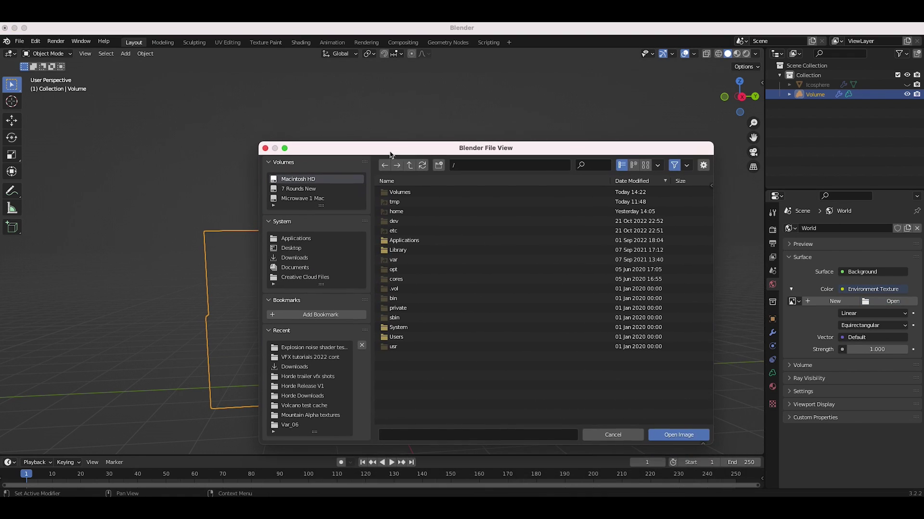
{"action": "left_click", "coordinate": [293, 259]}
{"action": "scroll", "coordinate": [389, 297], "scroll_direction": "down", "scroll_amount": 5}
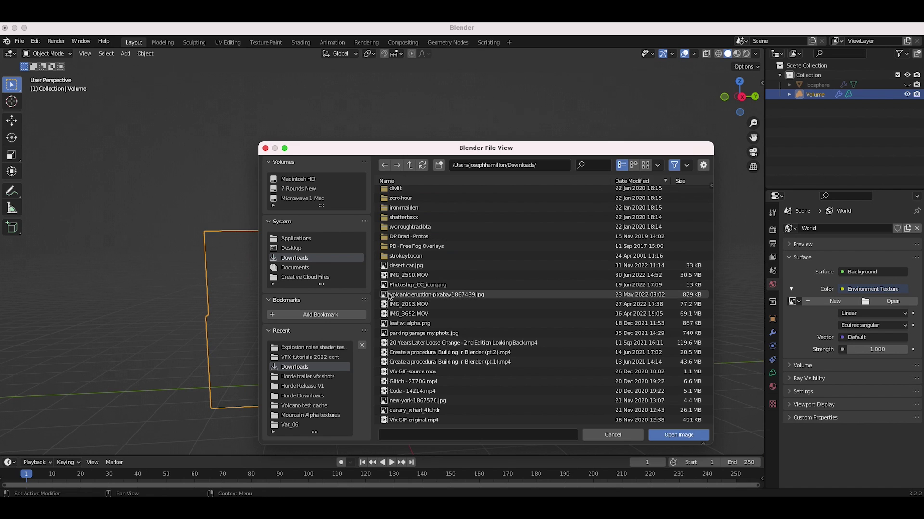
{"action": "left_click", "coordinate": [401, 411]}
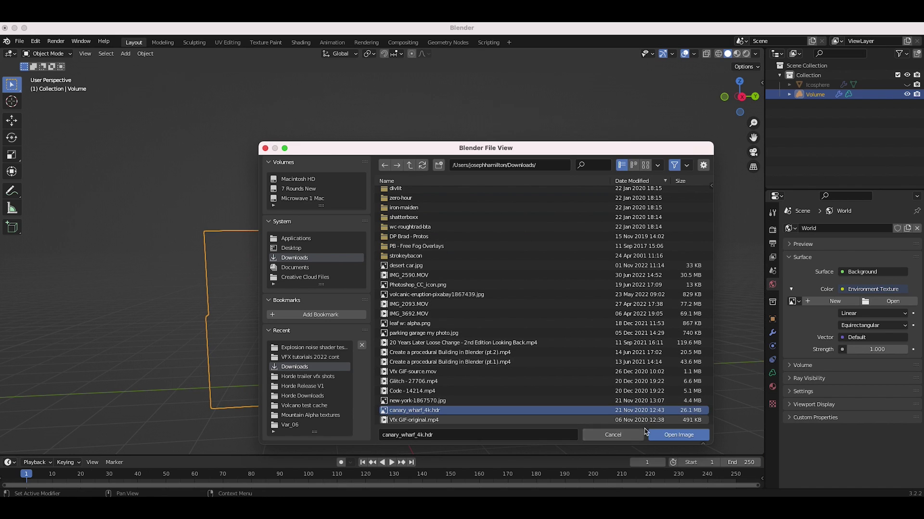
{"action": "left_click", "coordinate": [659, 435]}
Step: Switch the viewport to Rendered shading and enable a transparent film background
{"action": "key", "text": "z"}
{"action": "left_click", "coordinate": [406, 305]}
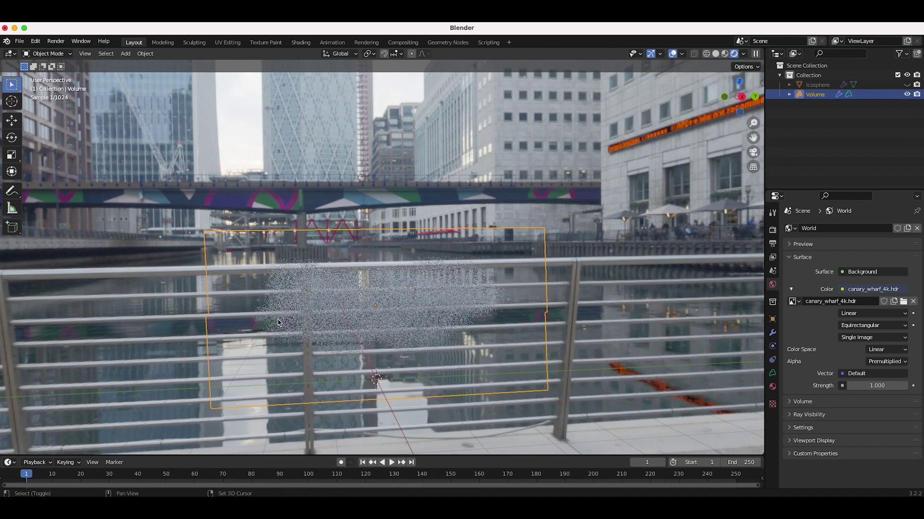
{"action": "middle_click_drag", "start_coordinate": [276, 322], "coordinate": [325, 287], "text": "shift"}
{"action": "left_click", "coordinate": [772, 230]}
{"action": "scroll", "coordinate": [787, 424], "scroll_direction": "down", "scroll_amount": 7}
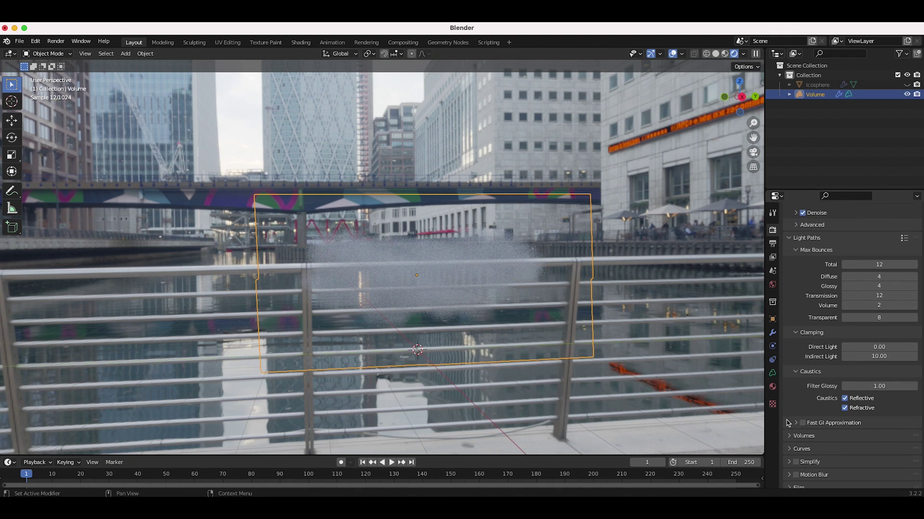
{"action": "left_click", "coordinate": [793, 485]}
{"action": "scroll", "coordinate": [794, 457], "scroll_direction": "down", "scroll_amount": 6}
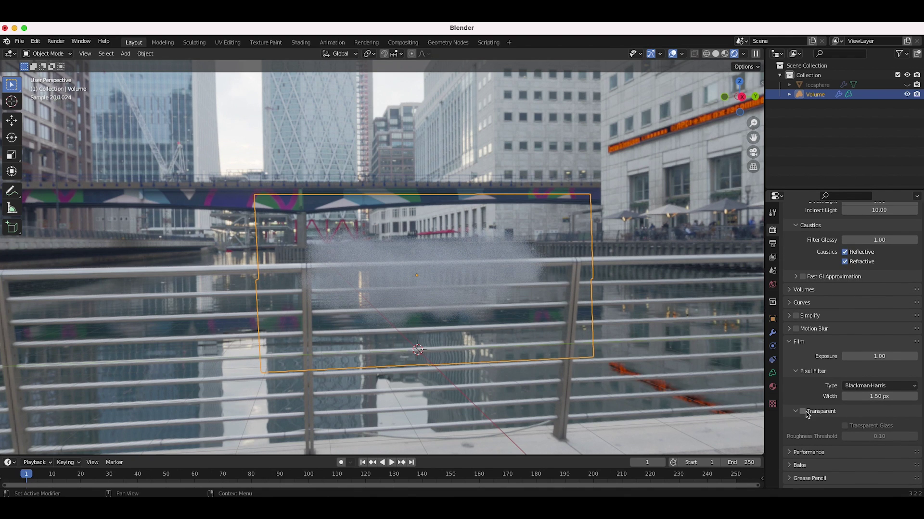
{"action": "left_click", "coordinate": [803, 412]}
{"action": "left_click", "coordinate": [140, 279]}
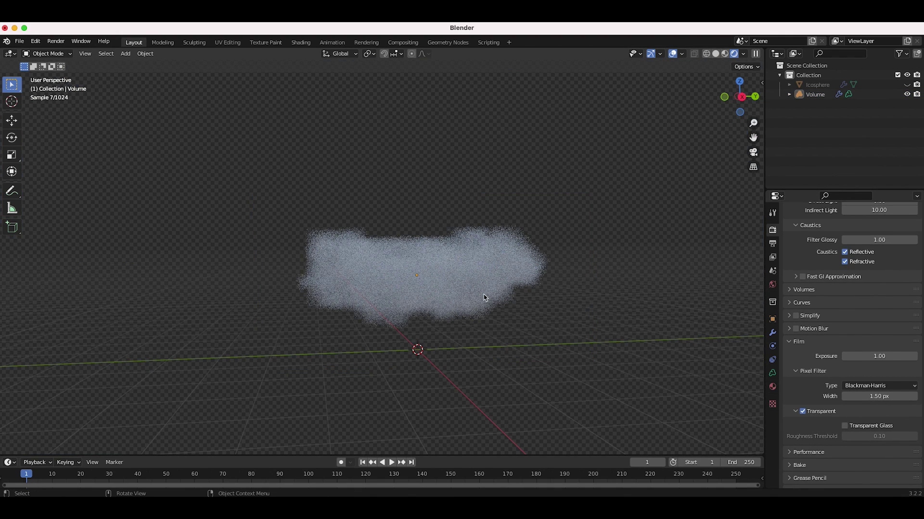
Step: Set the volume's Mesh to Volume density to 9.4
{"action": "middle_click_drag", "start_coordinate": [284, 283], "coordinate": [338, 270]}
{"action": "middle_click_drag", "start_coordinate": [422, 295], "coordinate": [423, 294]}
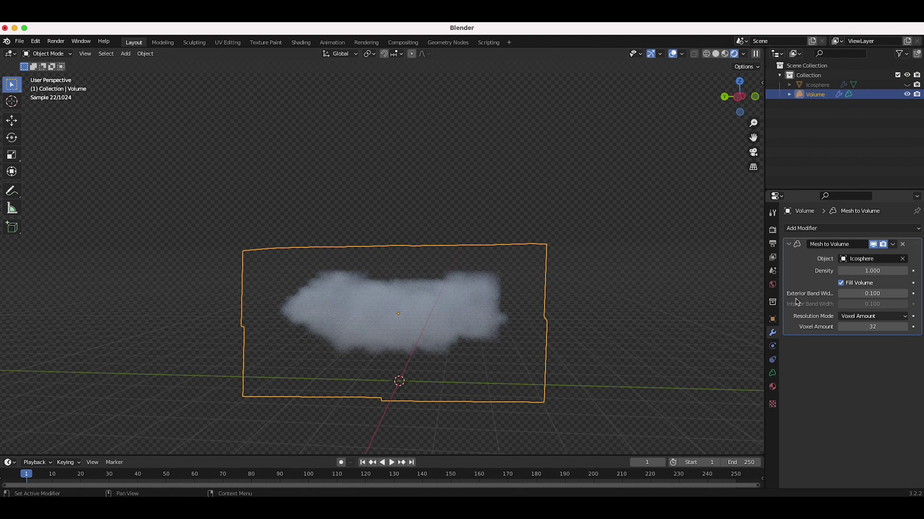
{"action": "left_click_drag", "start_coordinate": [868, 271], "coordinate": [900, 270]}
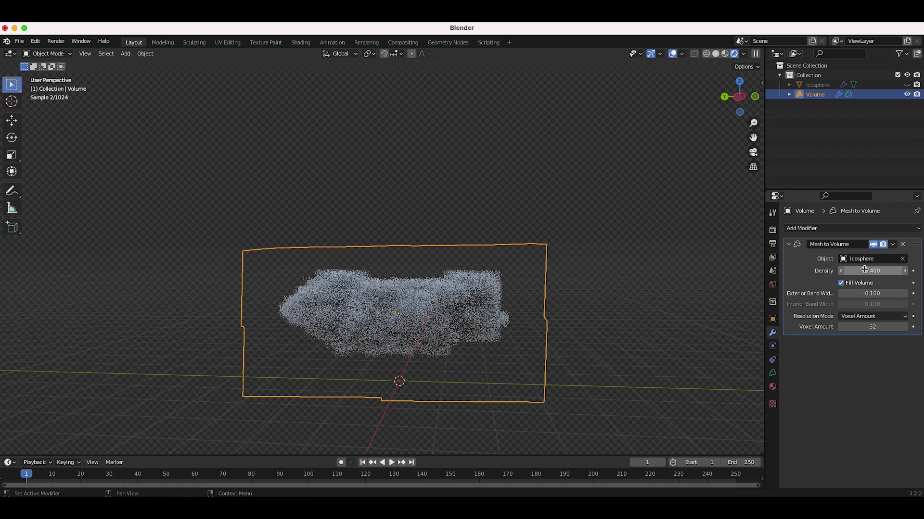
Step: Try Mesh to Volume voxel amounts of 64 and 128 on the cloud
{"action": "left_click", "coordinate": [867, 329]}
{"action": "type", "text": "64"}
{"action": "key", "text": "Return"}
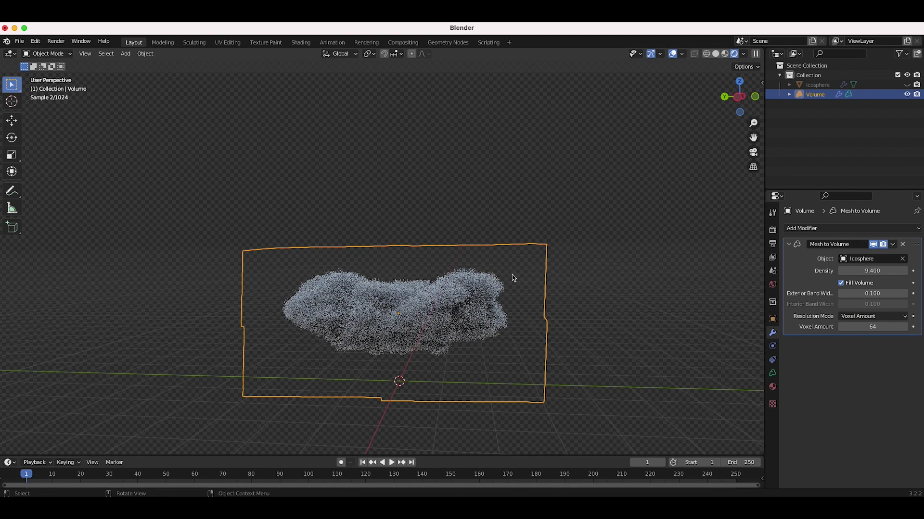
{"action": "double_click", "coordinate": [864, 328]}
{"action": "type", "text": "*2"}
{"action": "key", "text": "Return"}
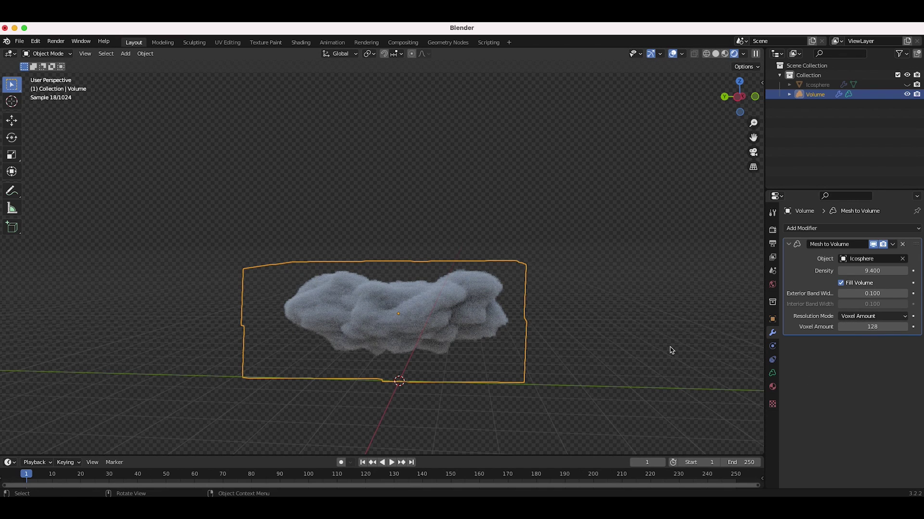
Step: Set the Mesh to Volume voxel amount to 256 for a finer cloud
{"action": "left_click", "coordinate": [871, 327]}
{"action": "type", "text": "256"}
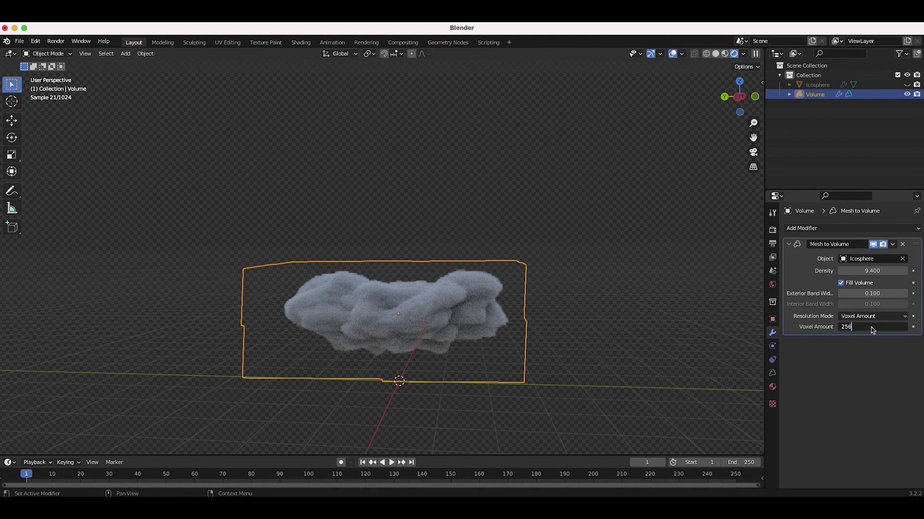
{"action": "key", "text": "Return"}
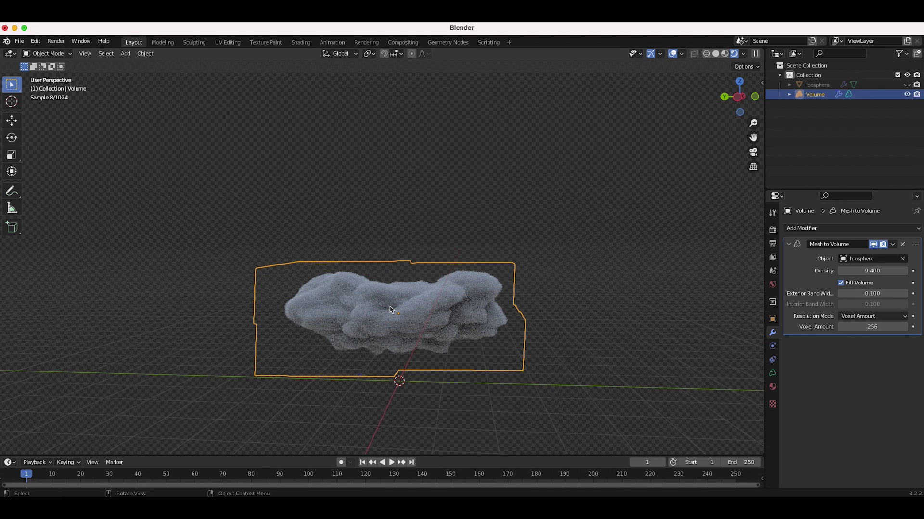
Step: Set the volume's Mesh to Volume voxel amount back to 128
{"action": "left_click", "coordinate": [873, 328]}
{"action": "type", "text": "12"}
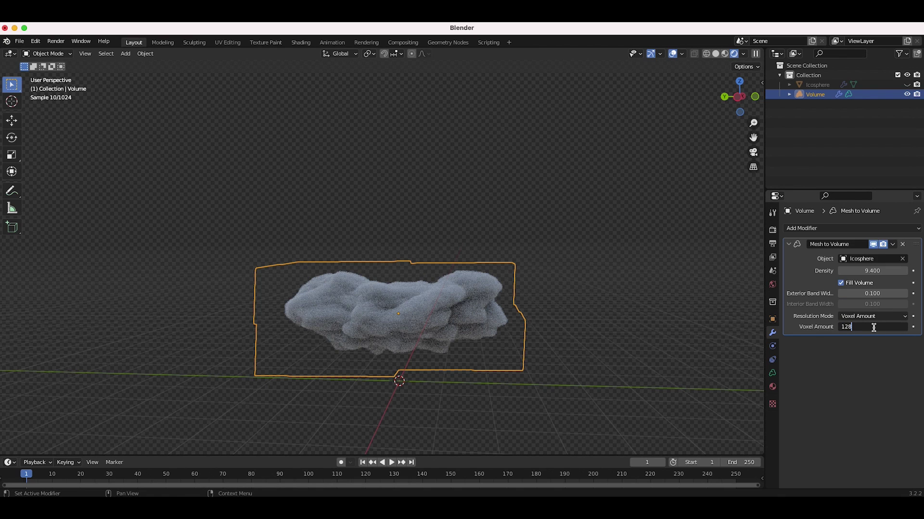
{"action": "type", "text": "8"}
{"action": "key", "text": "Return"}
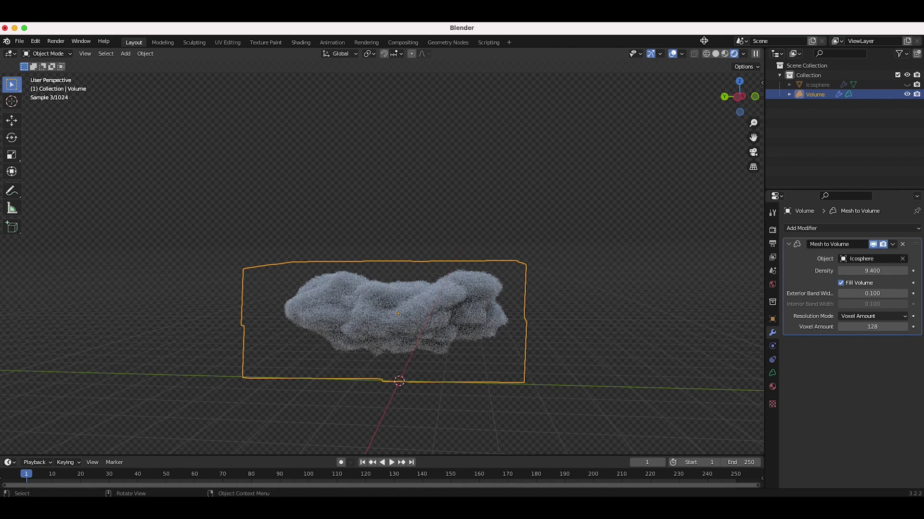
Step: Add a Volume Displace modifier to the volume and give it a new Clouds texture
{"action": "left_click", "coordinate": [824, 229]}
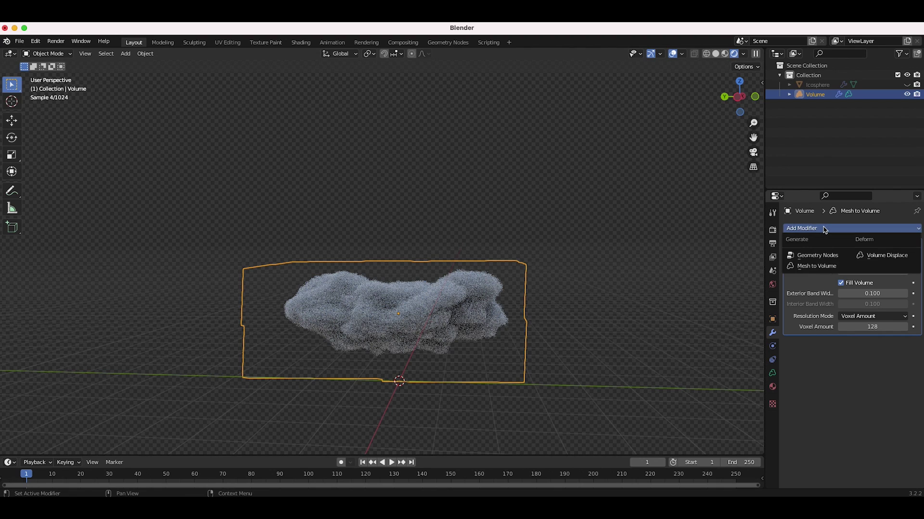
{"action": "left_click", "coordinate": [877, 258]}
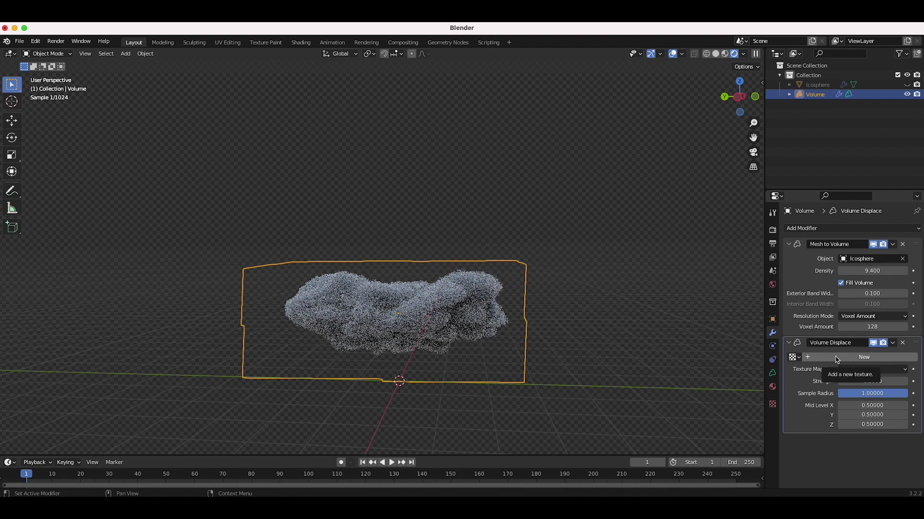
{"action": "left_click", "coordinate": [837, 359]}
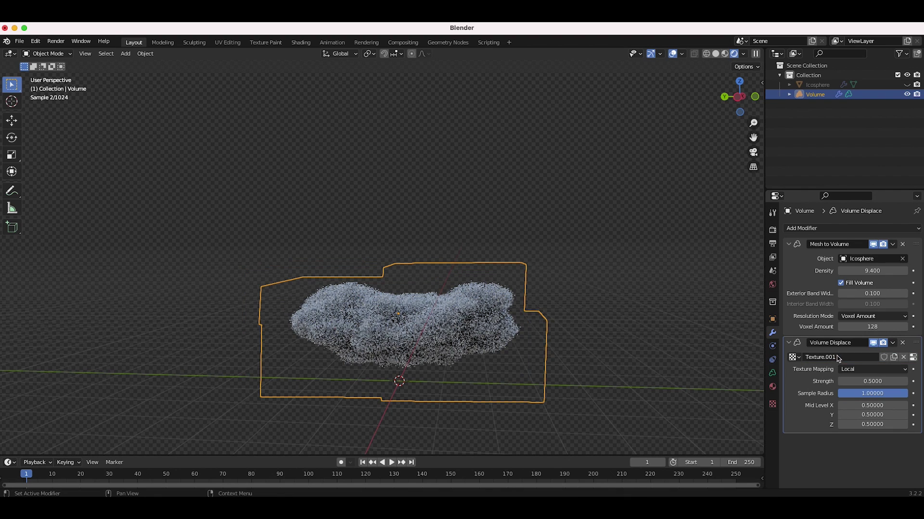
{"action": "left_click", "coordinate": [773, 405]}
{"action": "left_click", "coordinate": [835, 257]}
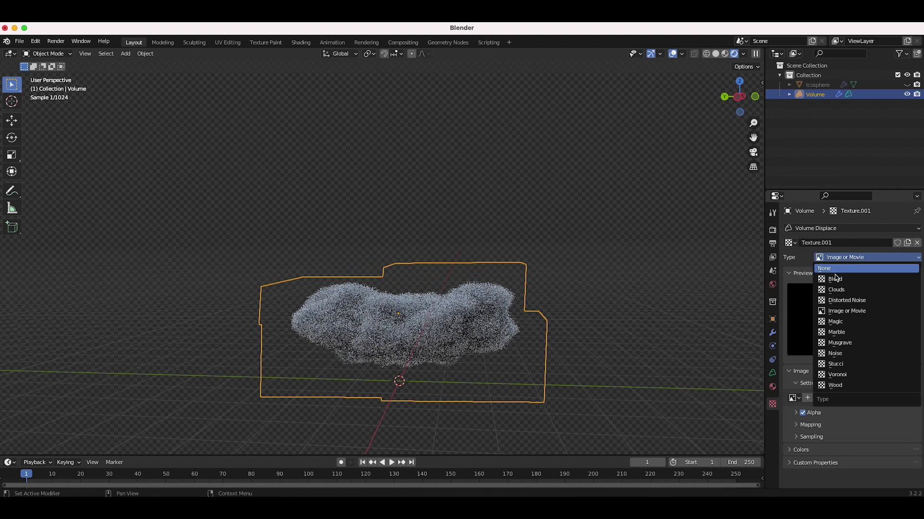
{"action": "left_click", "coordinate": [832, 290]}
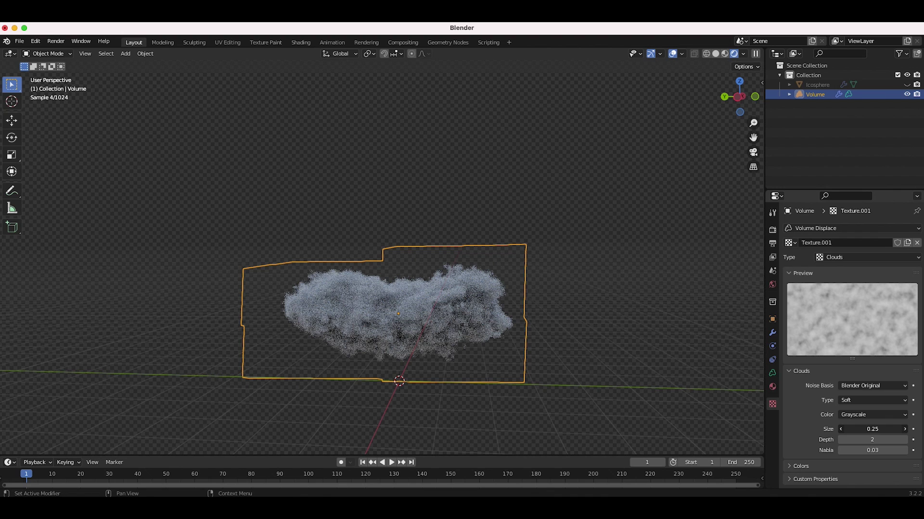
Step: Try Clouds texture sizes of 1.28 and 0.12 and return the size to 0.25
{"action": "left_click_drag", "start_coordinate": [872, 429], "coordinate": [874, 429]}
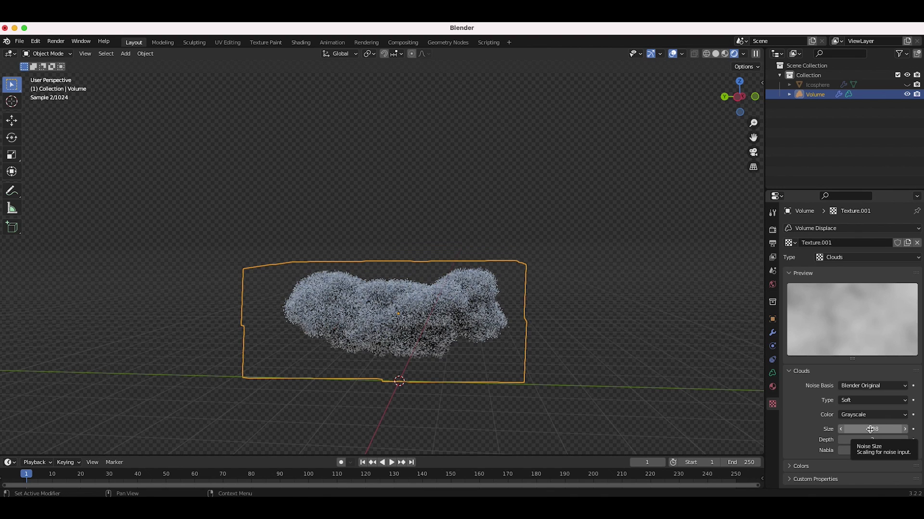
{"action": "left_click", "coordinate": [871, 430]}
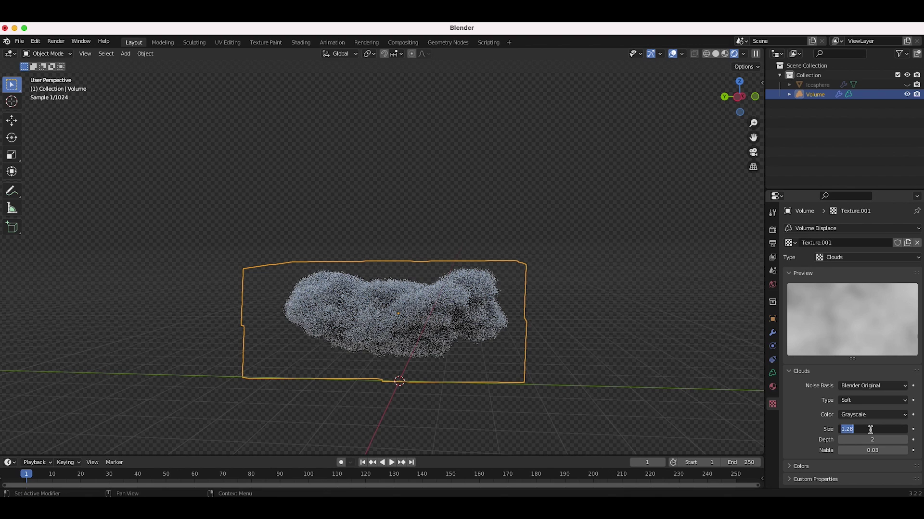
{"action": "type", "text": ".1"}
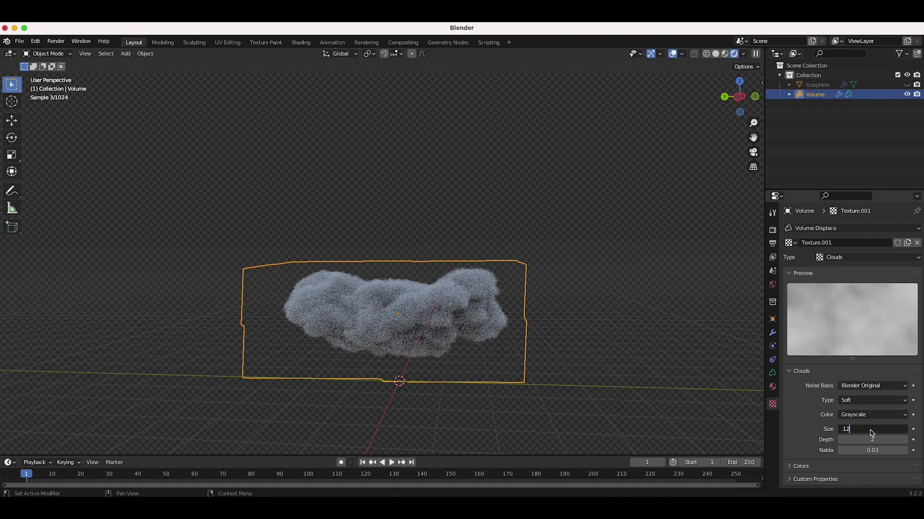
{"action": "type", "text": ".2"}
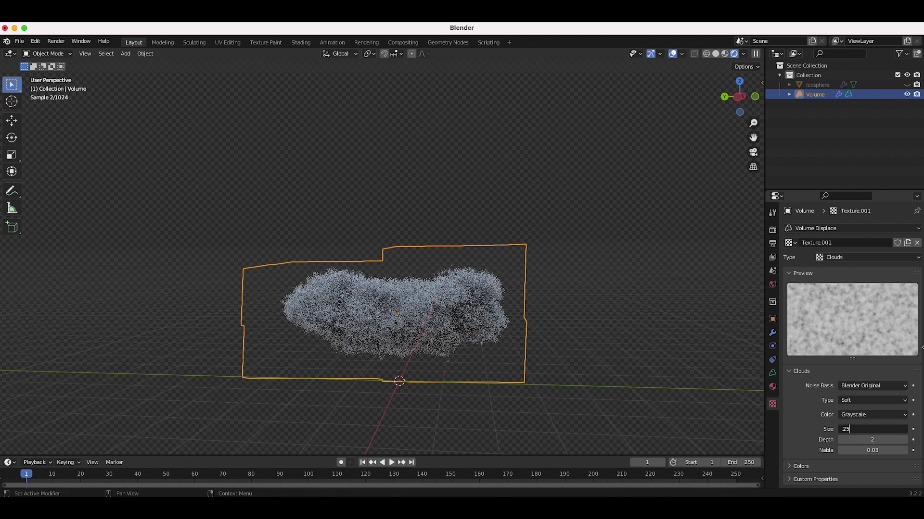
{"action": "type", "text": "5"}
{"action": "key", "text": "Return"}
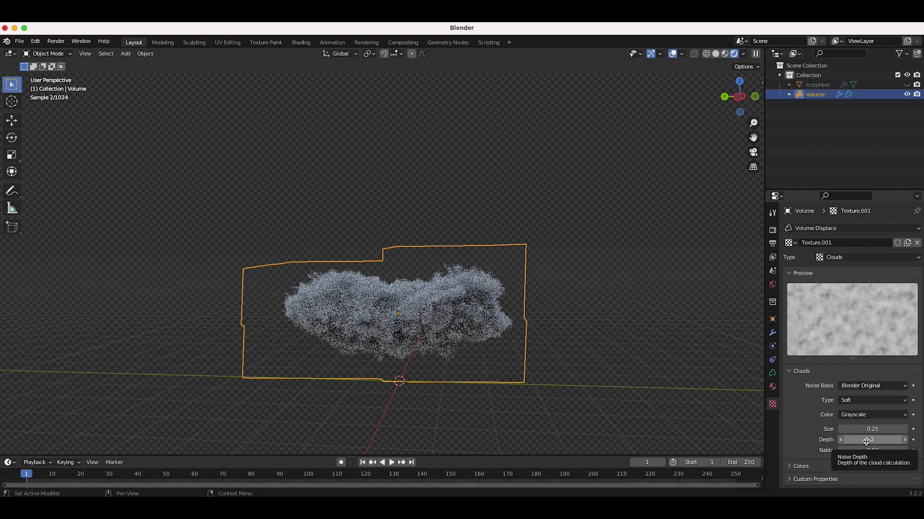
Step: Set the Clouds texture's noise depth to 3
{"action": "left_click", "coordinate": [903, 440]}
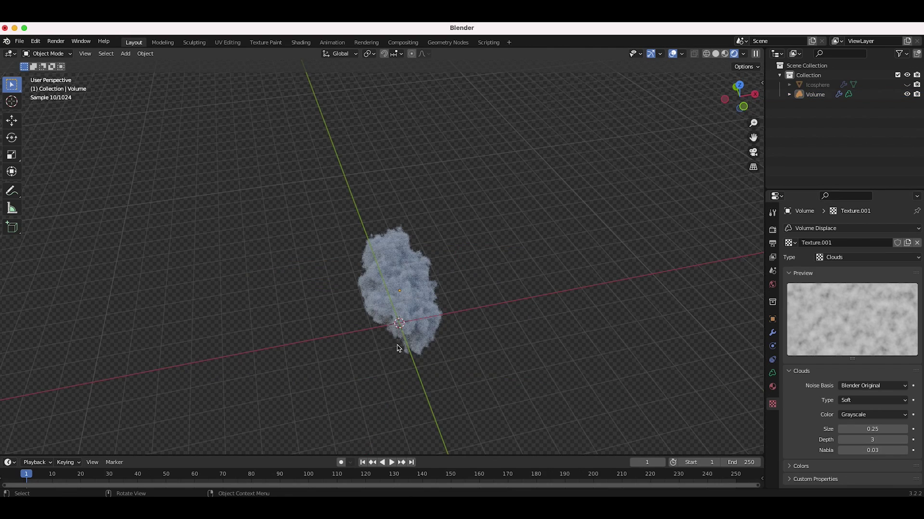
{"action": "scroll", "coordinate": [408, 368], "scroll_direction": "down", "scroll_amount": 8}
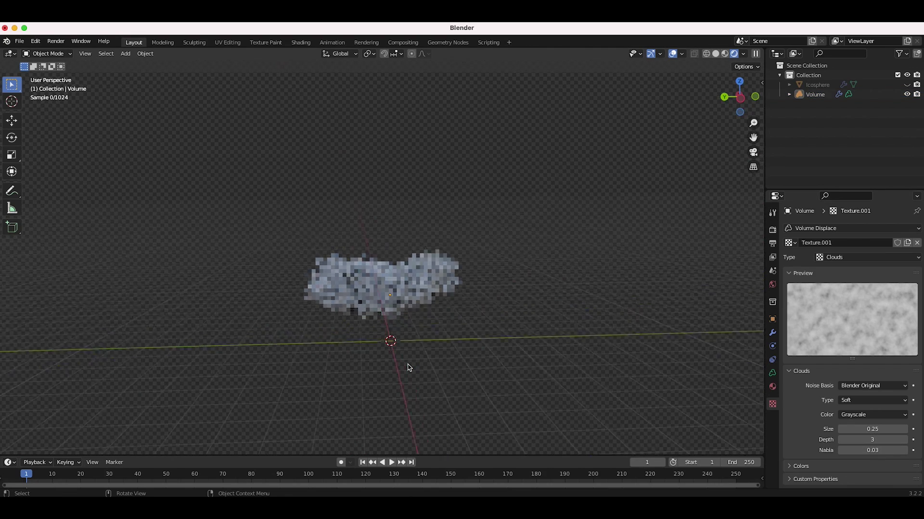
{"action": "middle_click_drag", "start_coordinate": [408, 368], "coordinate": [406, 367]}
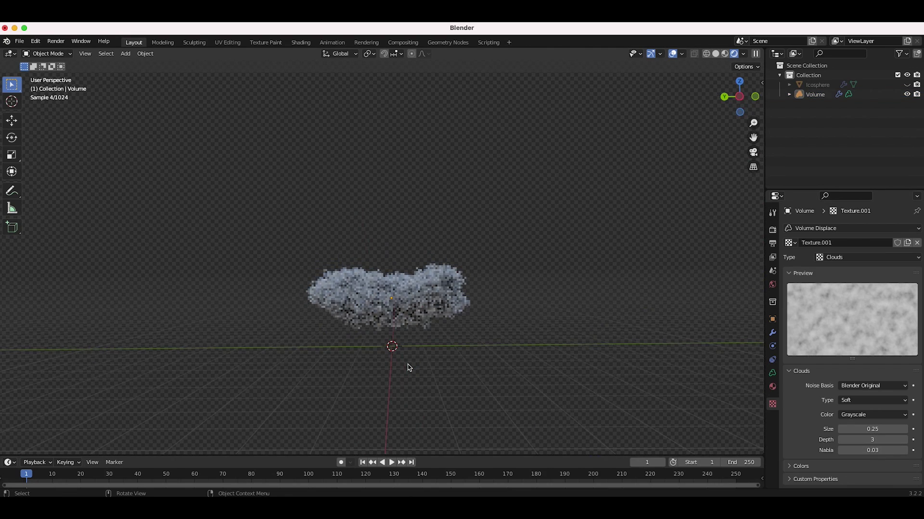
Step: Try a Volume Displace strength of 2 on the cloud and settle on 0.6
{"action": "left_click", "coordinate": [772, 332]}
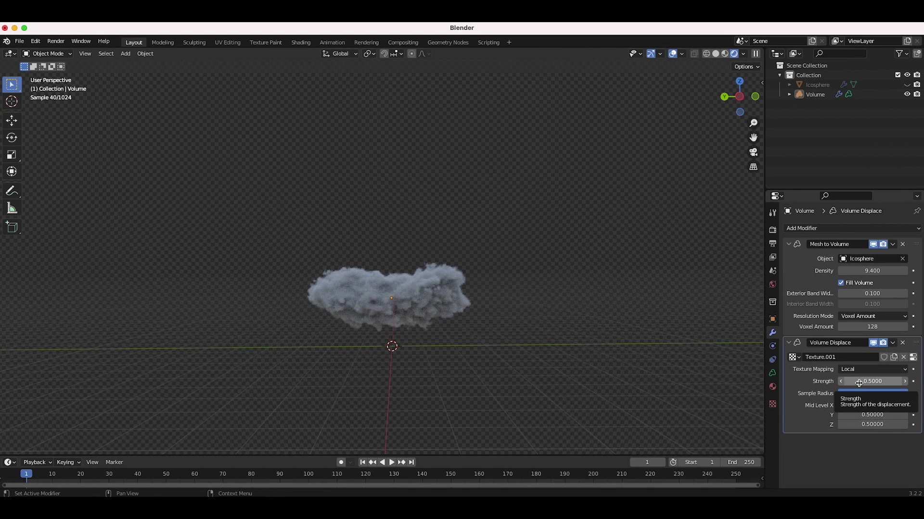
{"action": "left_click", "coordinate": [873, 381]}
{"action": "type", "text": "2"}
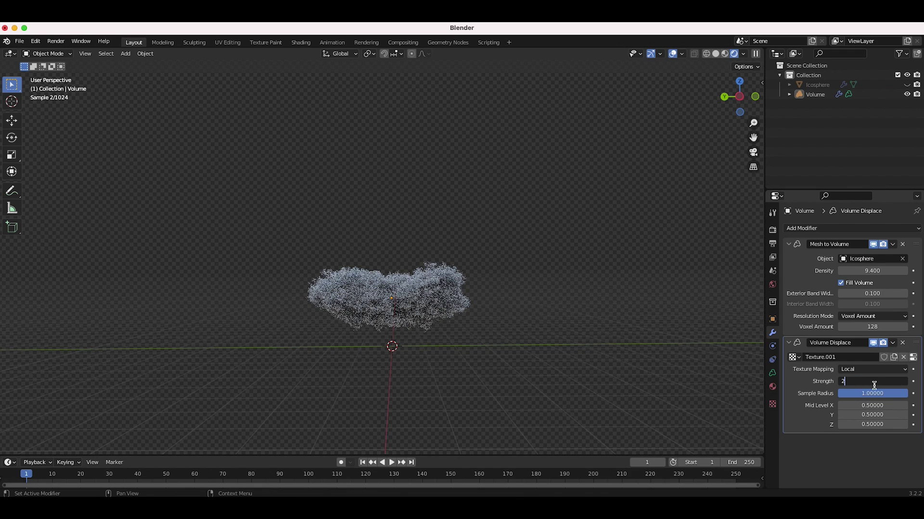
{"action": "key", "text": "Return"}
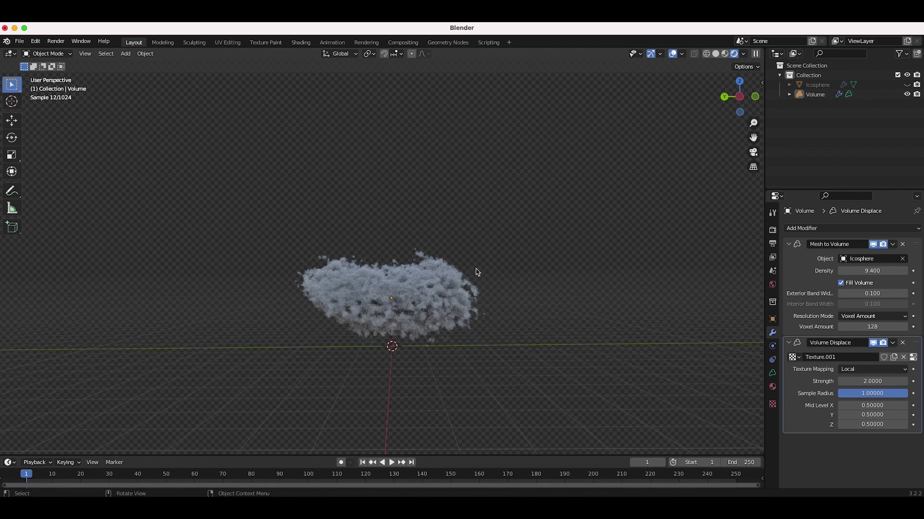
{"action": "left_click", "coordinate": [870, 382]}
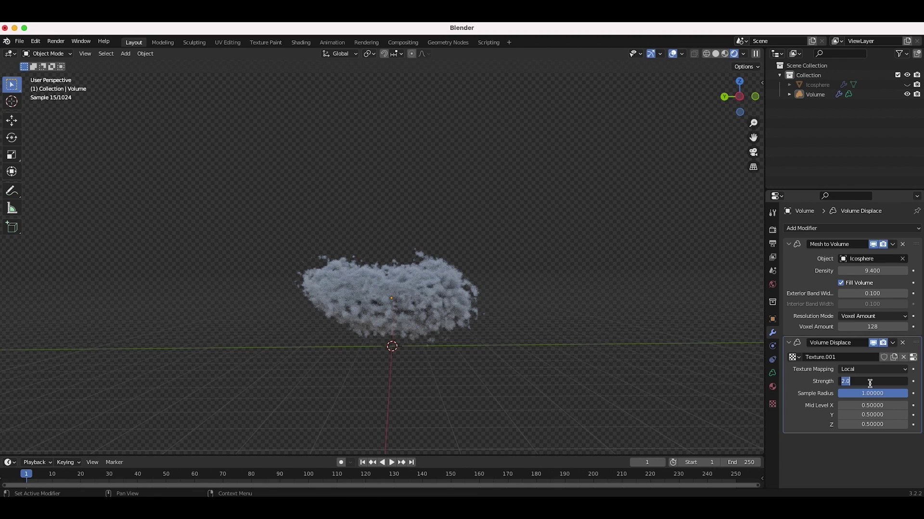
{"action": "type", "text": ".6"}
{"action": "key", "text": "Return"}
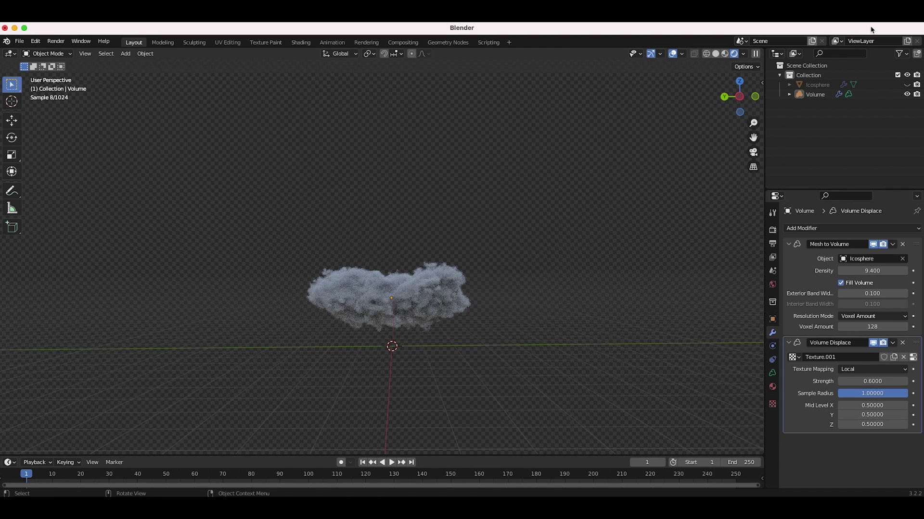
Step: Set the hidden Icosphere's Displace modifier strength to 4
{"action": "left_click", "coordinate": [820, 85]}
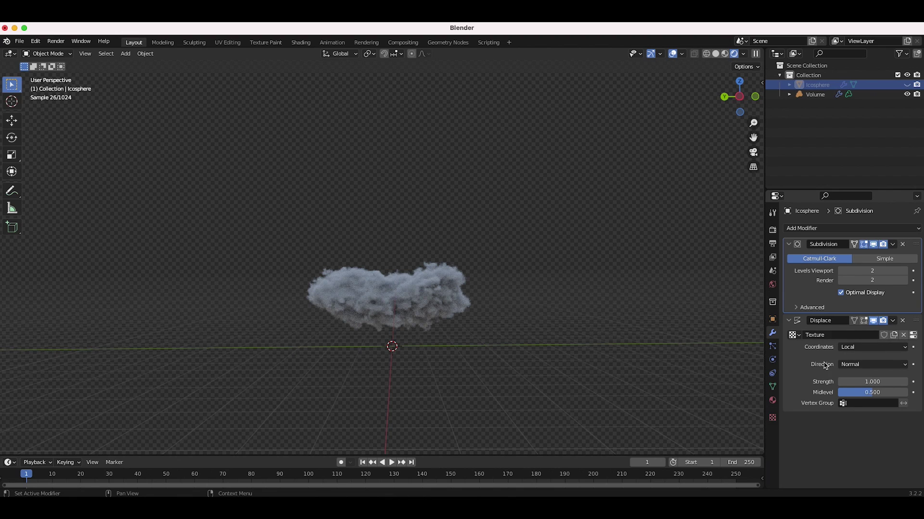
{"action": "left_click", "coordinate": [860, 380]}
{"action": "type", "text": "4"}
{"action": "key", "text": "Return"}
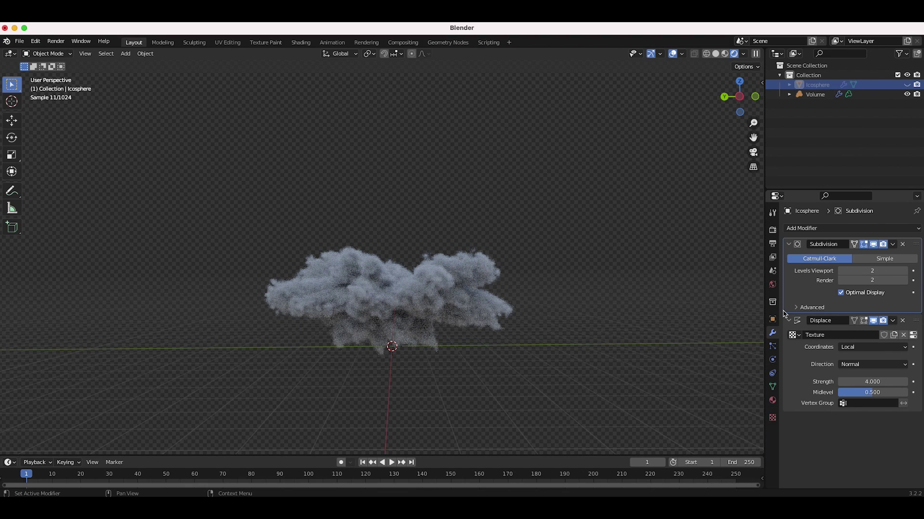
Step: Give the Volume object a new material and set its Principled Volume color to white
{"action": "left_click", "coordinate": [815, 95]}
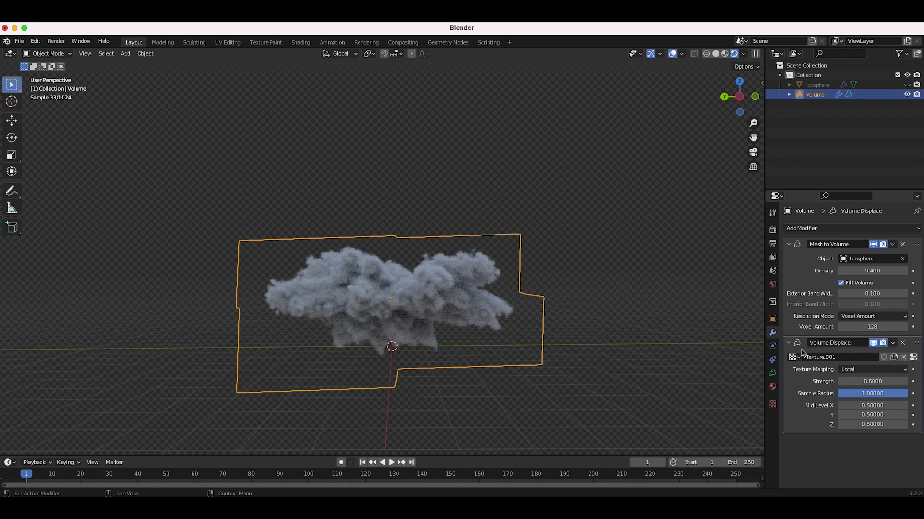
{"action": "left_click", "coordinate": [773, 389]}
{"action": "left_click", "coordinate": [845, 270]}
{"action": "left_click", "coordinate": [802, 328]}
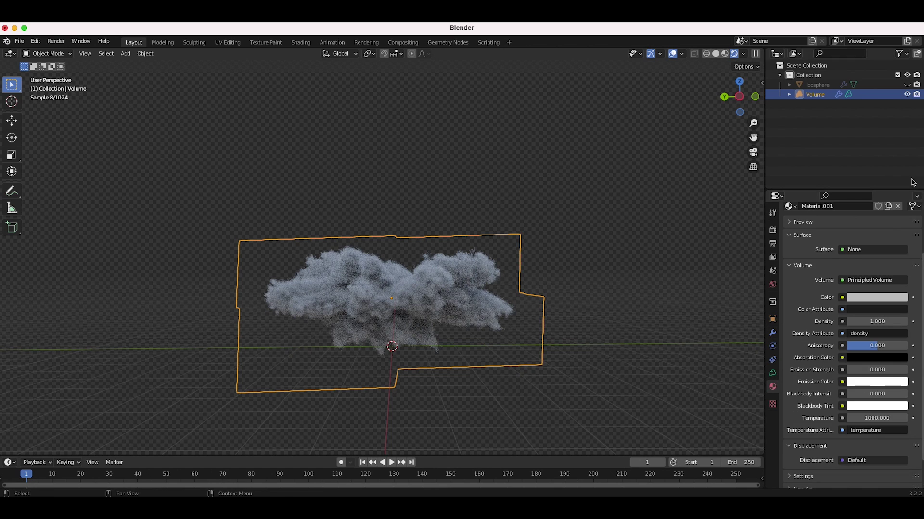
{"action": "scroll", "coordinate": [813, 404], "scroll_direction": "down", "scroll_amount": 2}
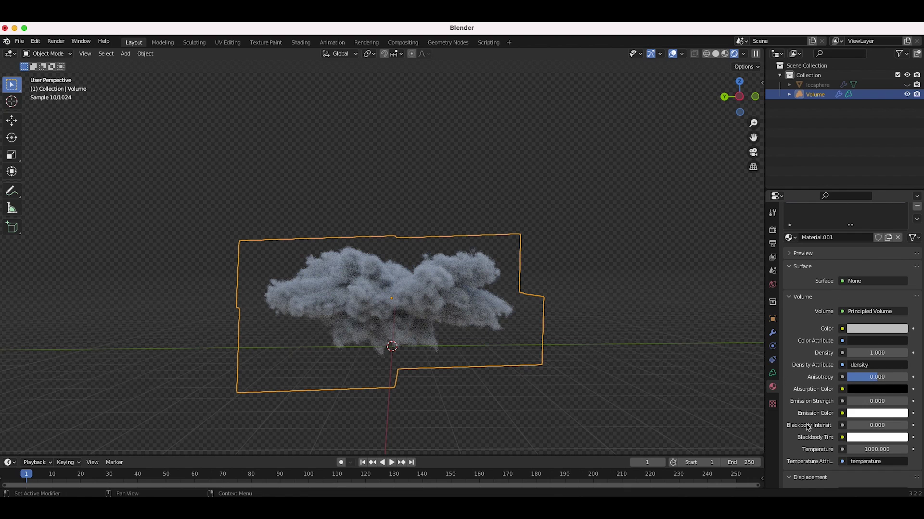
{"action": "left_click", "coordinate": [864, 320]}
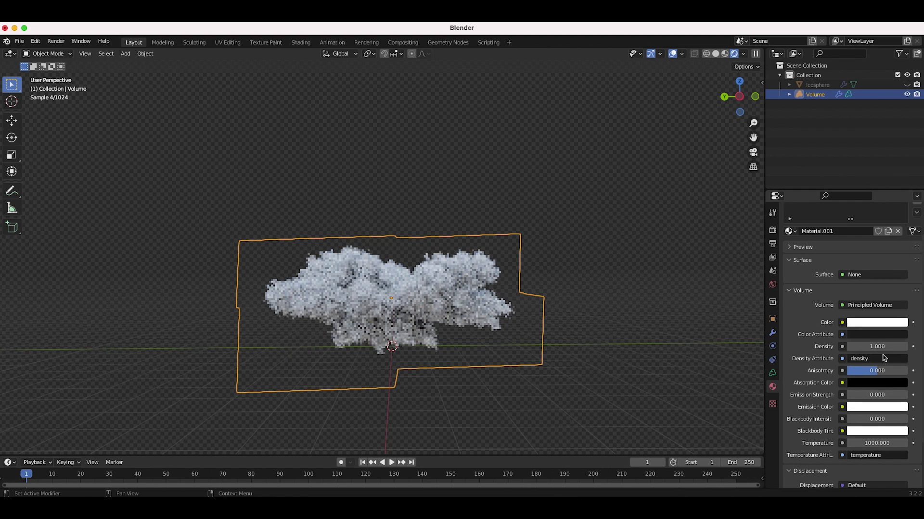
Step: Set the volume's Mesh to Volume density to 1
{"action": "left_click", "coordinate": [772, 335]}
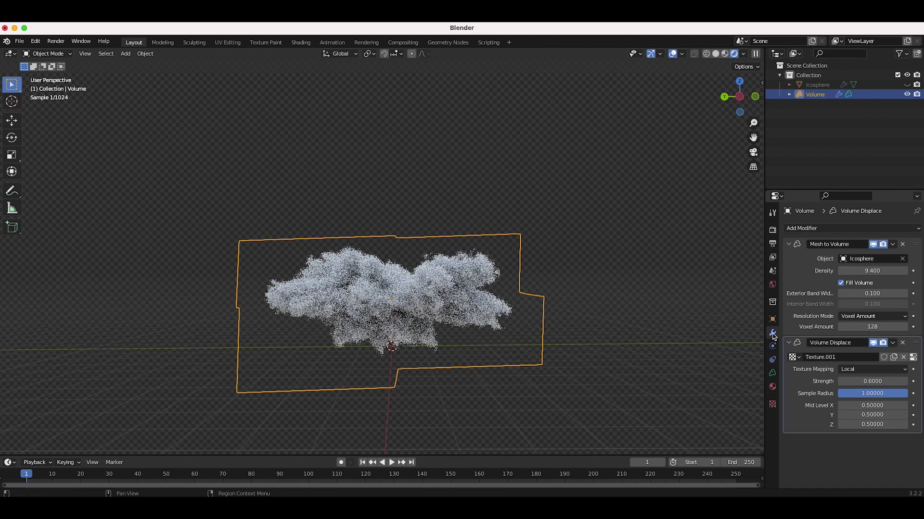
{"action": "left_click", "coordinate": [868, 271]}
{"action": "type", "text": "1"}
{"action": "key", "text": "Return"}
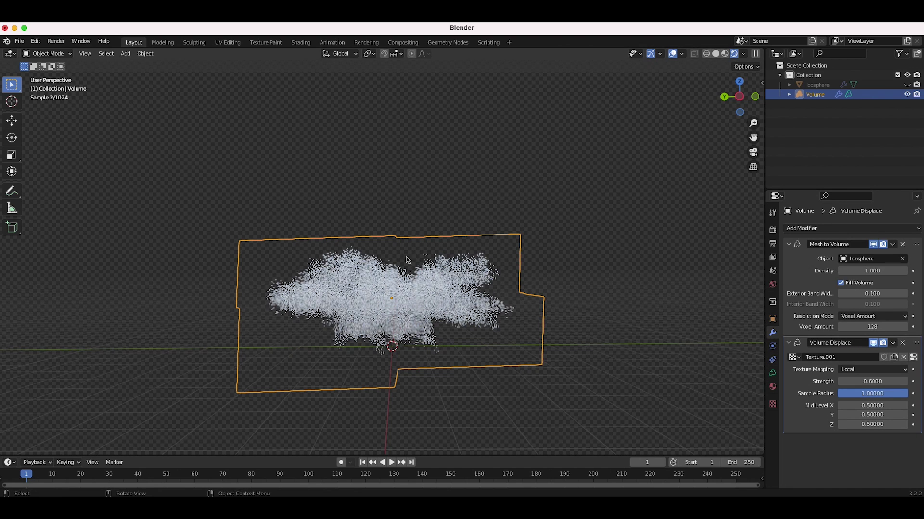
Step: Try a Principled Volume density of 10 in the cloud's material and settle on 2
{"action": "left_click", "coordinate": [772, 388]}
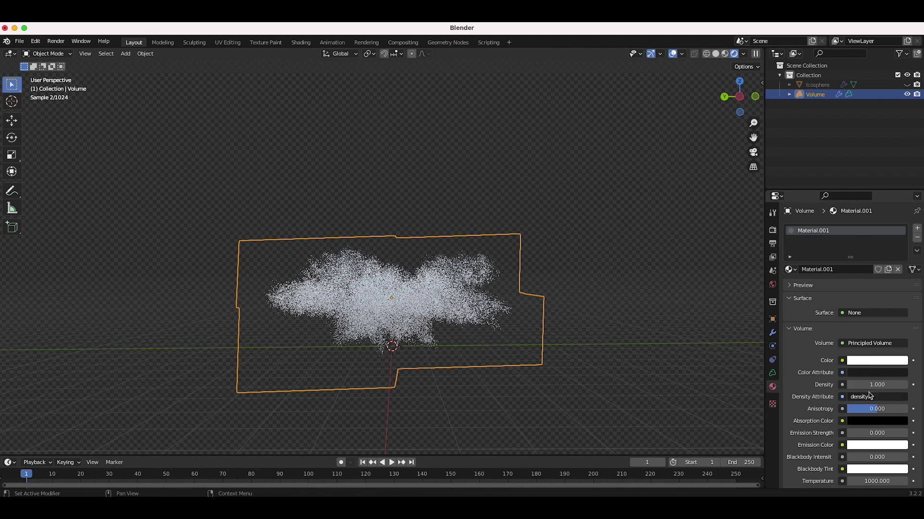
{"action": "scroll", "coordinate": [884, 397], "scroll_direction": "down", "scroll_amount": 3}
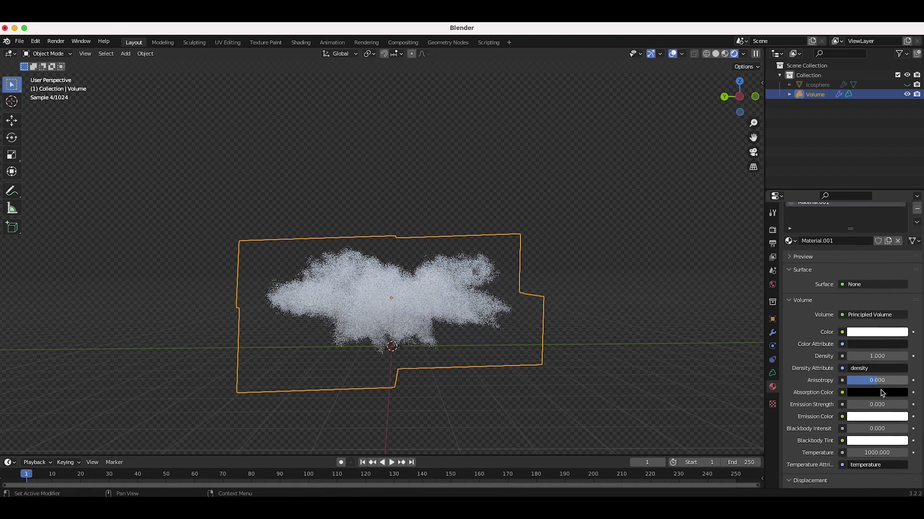
{"action": "type", "text": "10"}
{"action": "key", "text": "Return"}
{"action": "double_click", "coordinate": [879, 324]}
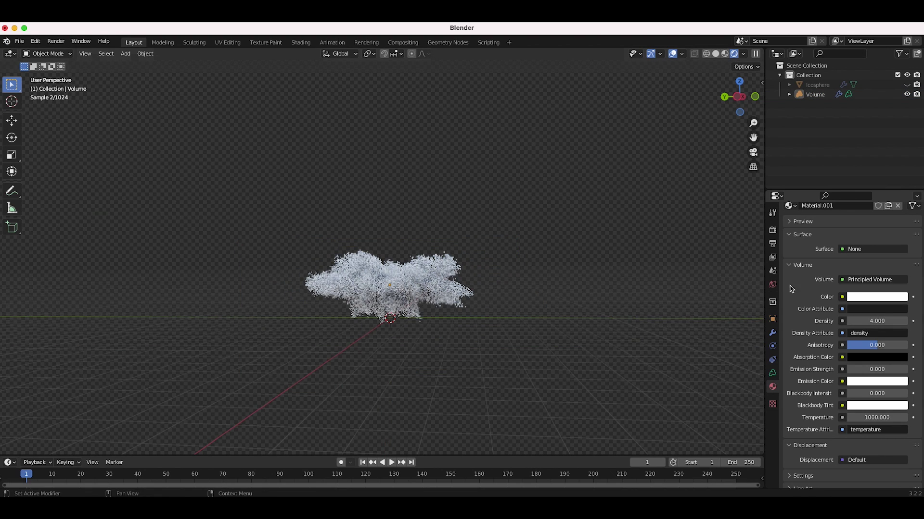
{"action": "double_click", "coordinate": [875, 319]}
{"action": "type", "text": "2"}
{"action": "key", "text": "Return"}
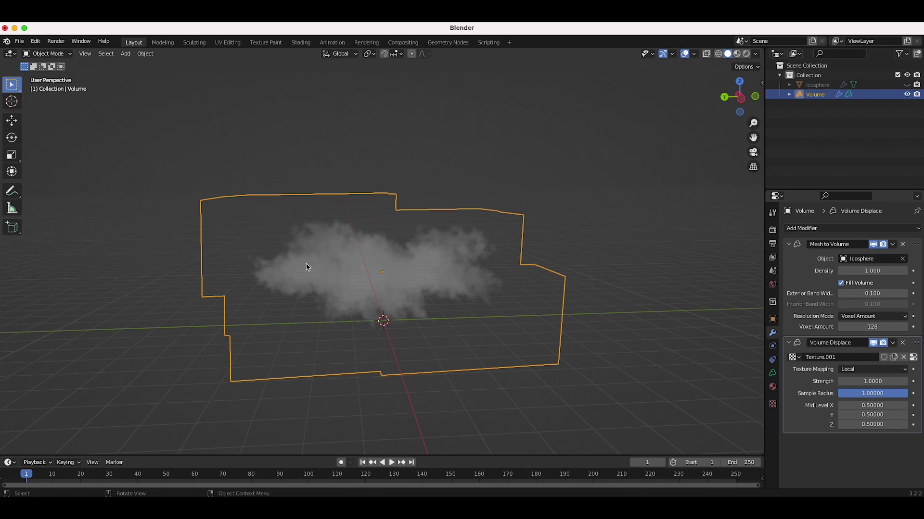
Step: Move the Volume object's origin sideways, mainly along the Y axis, to test whether the cloud follows
{"action": "key", "text": "g"}
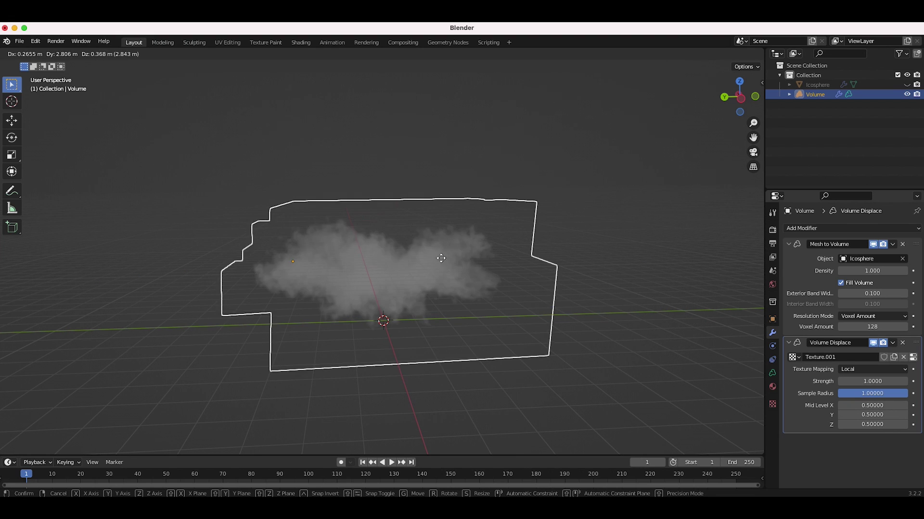
{"action": "left_click", "coordinate": [495, 254]}
{"action": "middle_click_drag", "start_coordinate": [495, 253], "coordinate": [496, 257]}
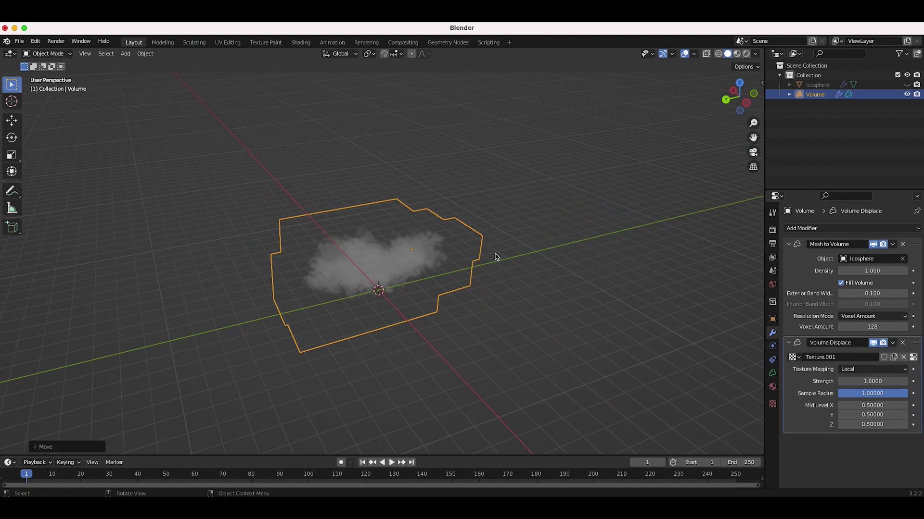
{"action": "middle_click_drag", "start_coordinate": [535, 232], "coordinate": [489, 277]}
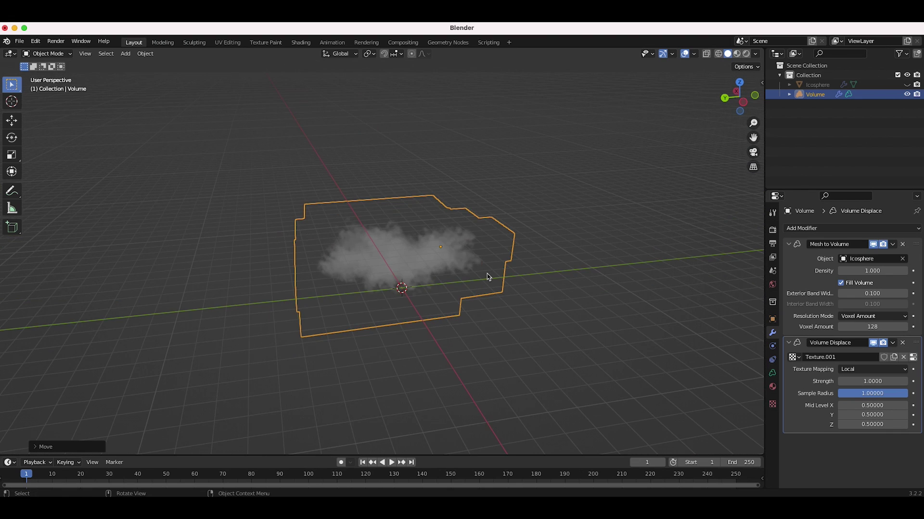
Step: Make the hidden Icosphere visible in the viewport and select it
{"action": "left_click", "coordinate": [817, 85]}
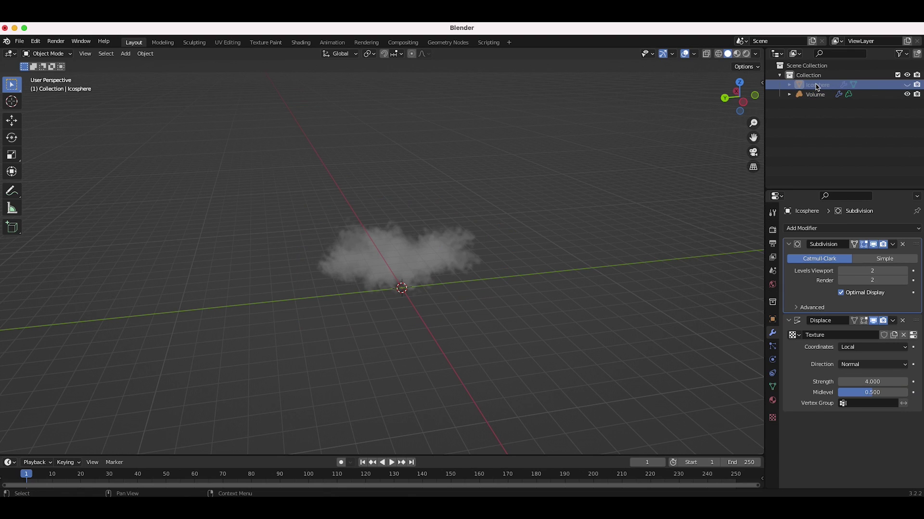
{"action": "left_click", "coordinate": [907, 84]}
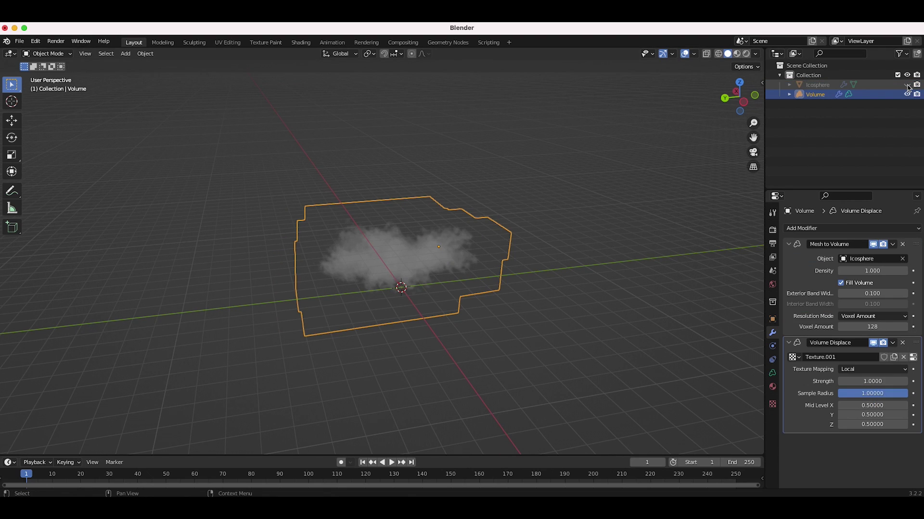
{"action": "left_click", "coordinate": [906, 85]}
{"action": "left_click", "coordinate": [816, 85]}
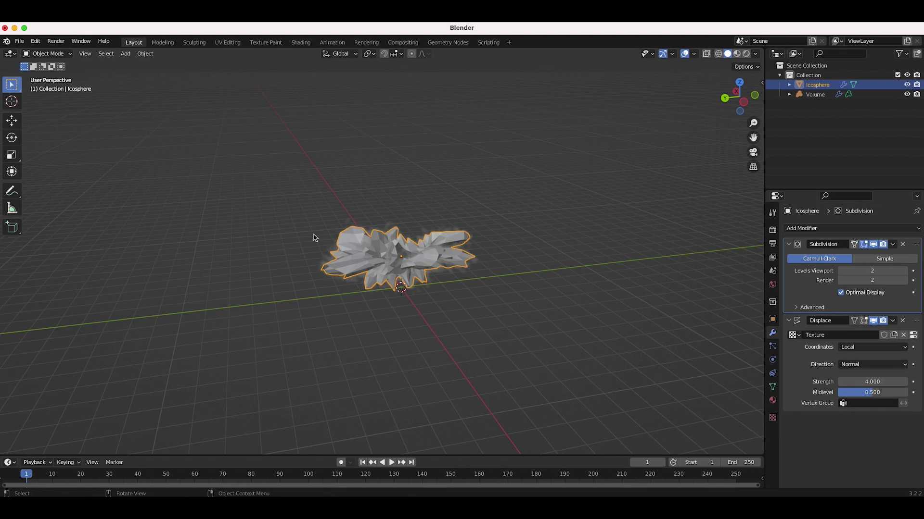
Step: In Edit Mode, duplicate the icosphere's mesh, rotate the copy and place it a short distance from the original
{"action": "left_click", "coordinate": [47, 54]}
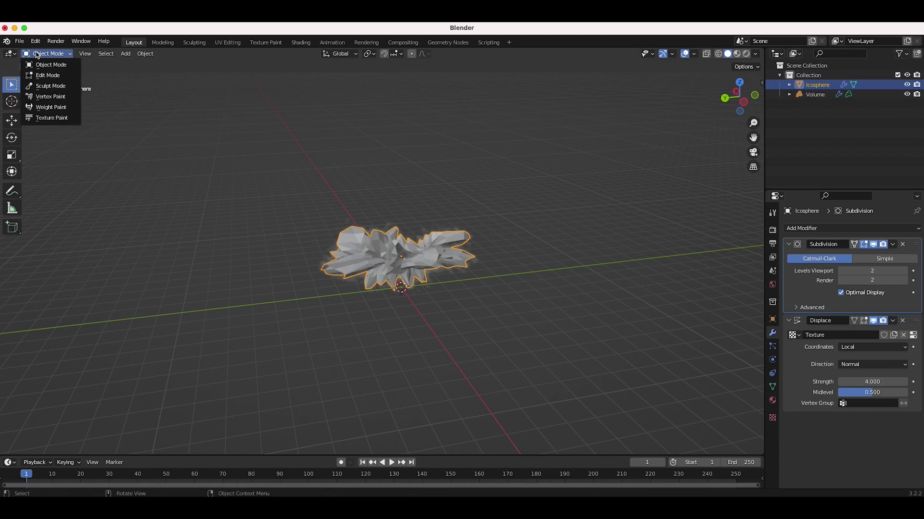
{"action": "left_click", "coordinate": [42, 76]}
{"action": "left_click_drag", "start_coordinate": [532, 191], "coordinate": [331, 298]}
{"action": "left_click_drag", "start_coordinate": [611, 165], "coordinate": [203, 397]}
{"action": "scroll", "coordinate": [495, 224], "scroll_direction": "up", "scroll_amount": 2}
{"action": "scroll", "coordinate": [495, 225], "scroll_direction": "right", "scroll_amount": 2, "text": "shift"}
{"action": "scroll", "coordinate": [390, 243], "scroll_direction": "down", "scroll_amount": 2}
{"action": "scroll", "coordinate": [390, 244], "scroll_direction": "left", "scroll_amount": 3}
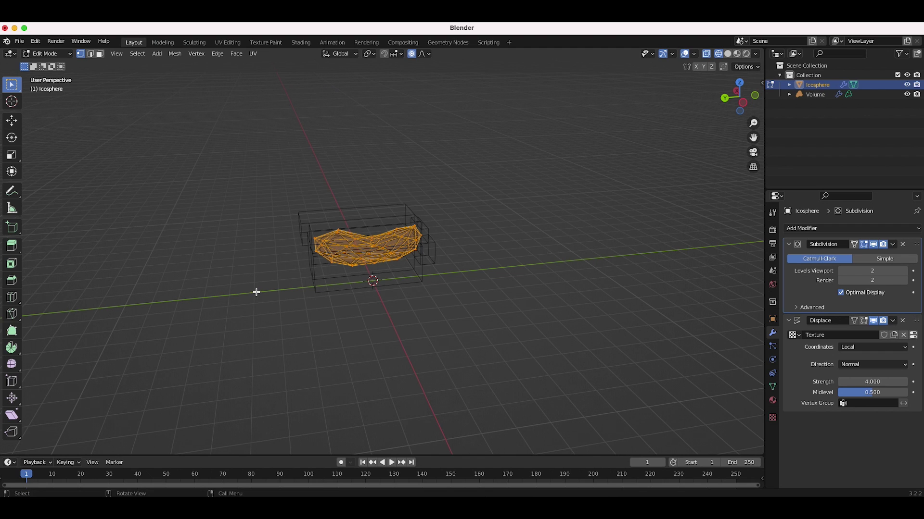
{"action": "key", "text": "shift+d"}
{"action": "scroll", "coordinate": [573, 243], "scroll_direction": "up", "scroll_amount": 3}
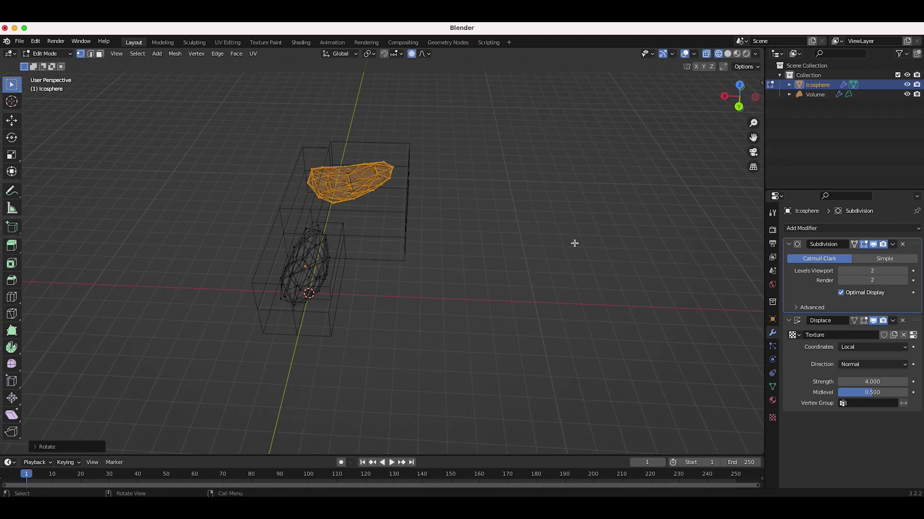
{"action": "scroll", "coordinate": [574, 243], "scroll_direction": "left", "scroll_amount": 3, "text": "shift"}
{"action": "key", "text": "g"}
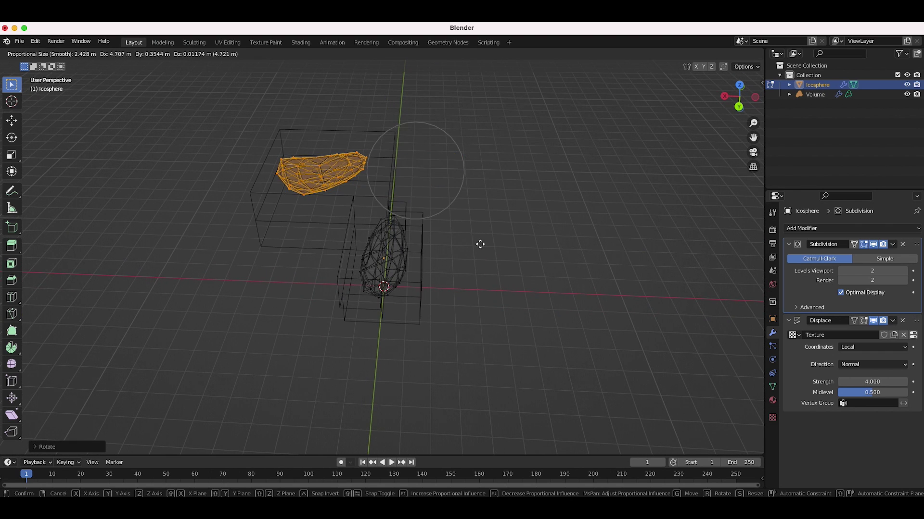
{"action": "left_click", "coordinate": [598, 238]}
Step: Duplicate the copy again, rotate it about the Z axis, scale it down and place it apart, slightly higher than the others
{"action": "key", "text": "shift+d"}
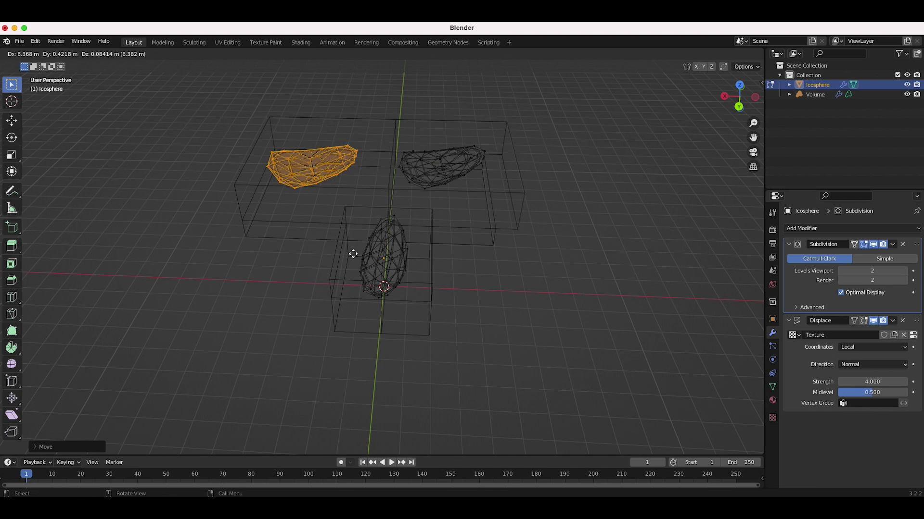
{"action": "left_click", "coordinate": [338, 256]}
{"action": "key", "text": "r"}
{"action": "key", "text": "z"}
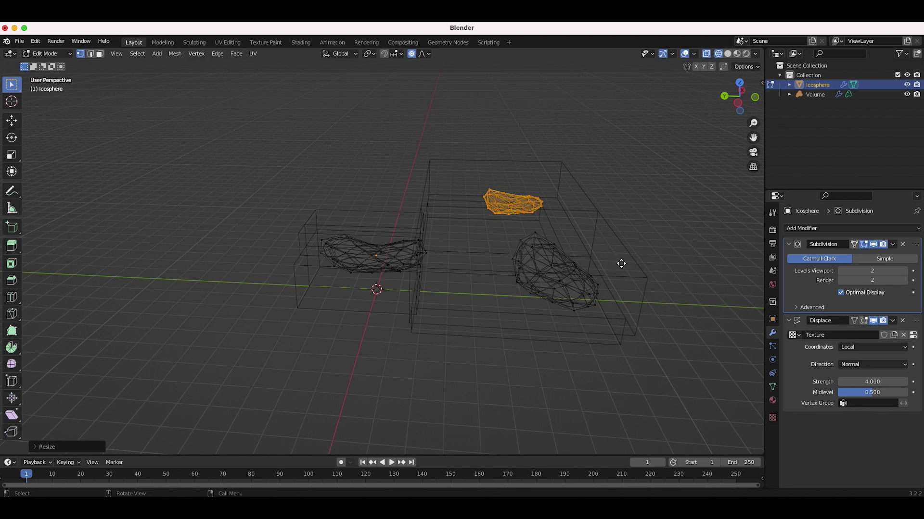
{"action": "key", "text": "g"}
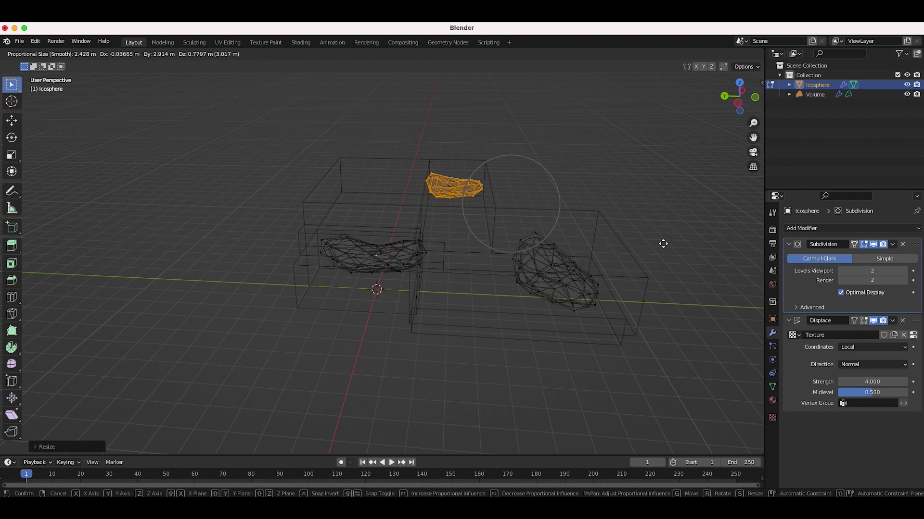
{"action": "left_click", "coordinate": [629, 229]}
Step: Duplicate the small mesh, scale the new copy up to the largest of the group and place it beside the original mesh
{"action": "key", "text": "shift+d"}
{"action": "left_click", "coordinate": [371, 192]}
{"action": "key", "text": "s"}
{"action": "left_click", "coordinate": [538, 193]}
{"action": "middle_click_drag", "start_coordinate": [373, 186], "coordinate": [377, 186]}
{"action": "middle_click_drag", "start_coordinate": [472, 169], "coordinate": [278, 320]}
{"action": "key", "text": "g"}
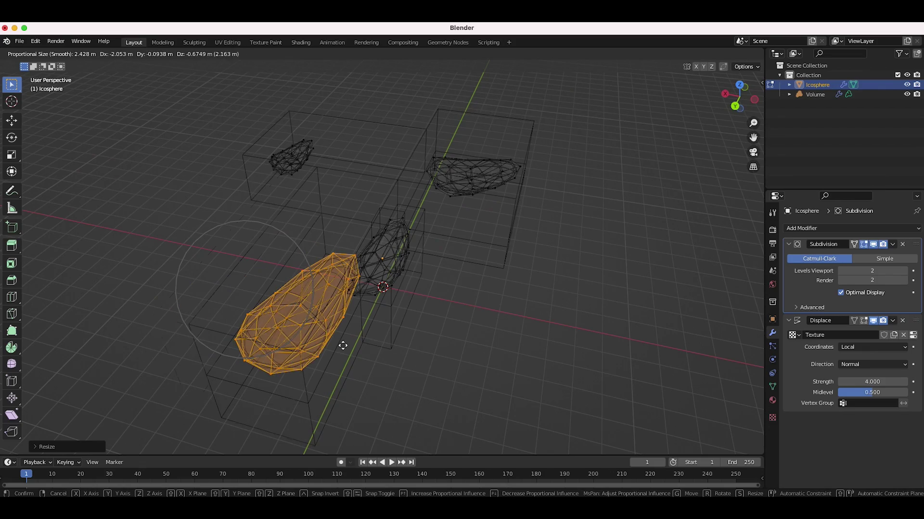
{"action": "left_click", "coordinate": [345, 345]}
Step: Duplicate the enlarged mesh, place the copy between the large and small meshes, and raise it by about 0.93 m
{"action": "middle_click_drag", "start_coordinate": [344, 344], "coordinate": [213, 306]}
{"action": "key", "text": "g"}
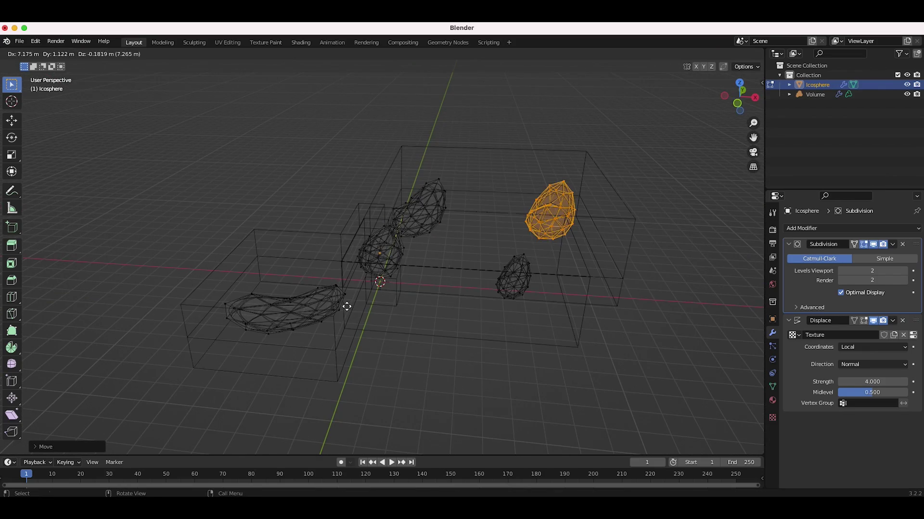
{"action": "left_click", "coordinate": [269, 318]}
{"action": "middle_click_drag", "start_coordinate": [546, 260], "coordinate": [495, 336]}
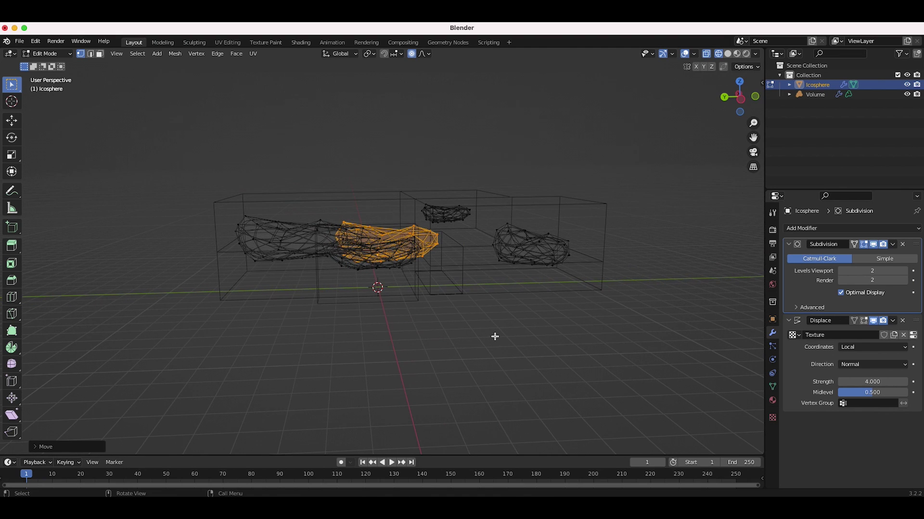
{"action": "key", "text": "g"}
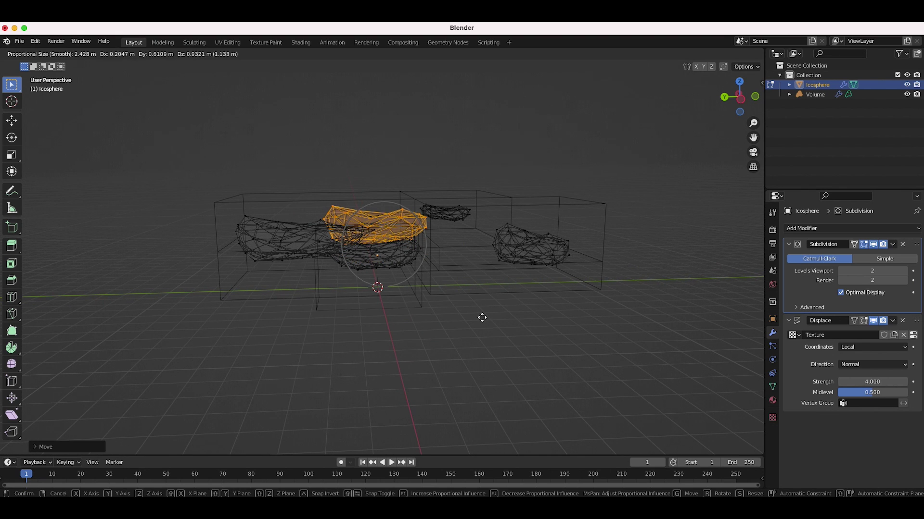
{"action": "scroll", "coordinate": [481, 318], "scroll_direction": "up", "scroll_amount": 7}
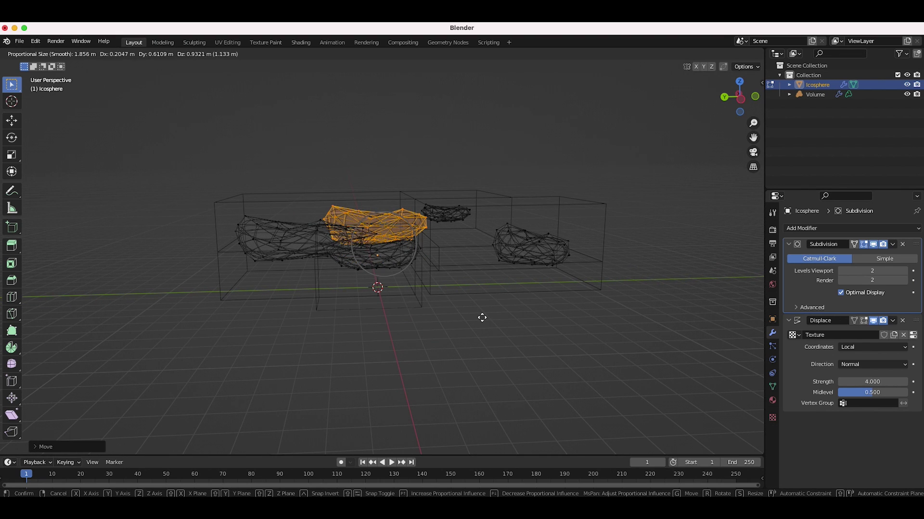
{"action": "left_click", "coordinate": [481, 317]}
Step: Return to Object Mode and switch the viewport to rendered shading to preview the multi-part cloud
{"action": "middle_click_drag", "start_coordinate": [501, 282], "coordinate": [513, 259]}
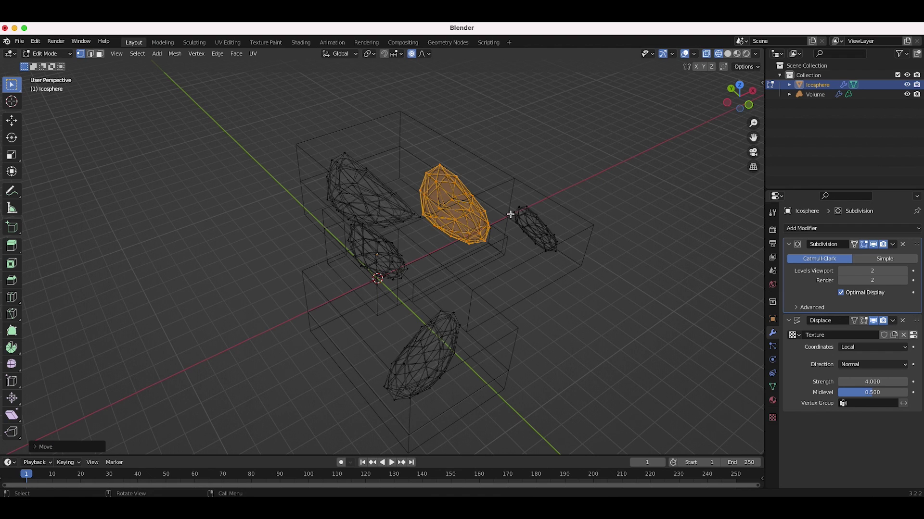
{"action": "scroll", "coordinate": [509, 214], "scroll_direction": "left", "scroll_amount": 5}
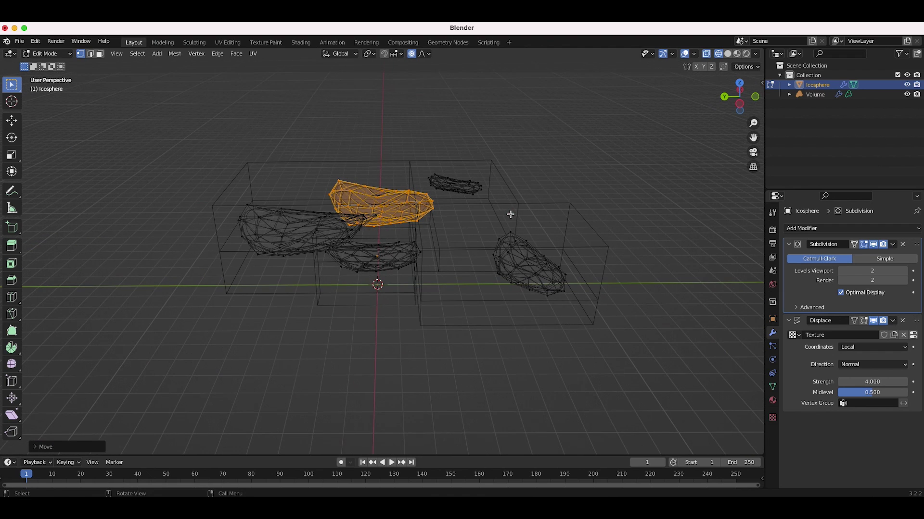
{"action": "left_click", "coordinate": [54, 56]}
{"action": "left_click", "coordinate": [47, 66]}
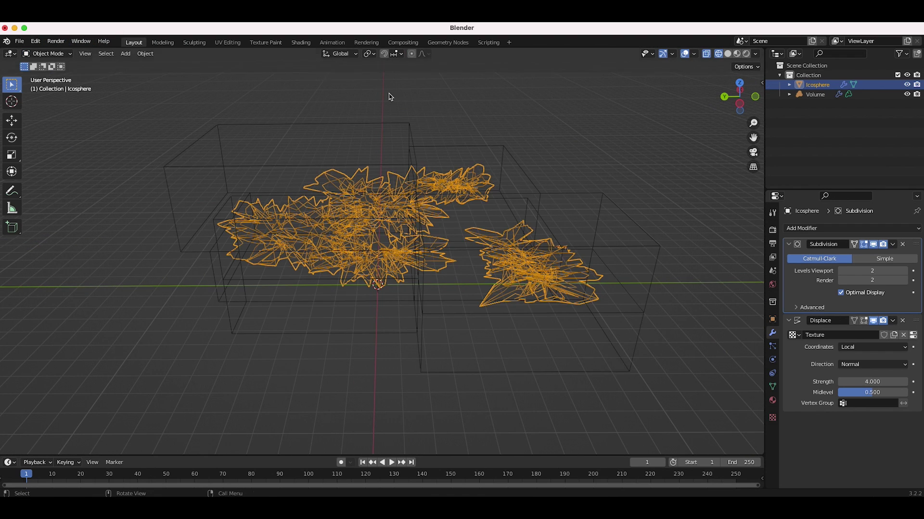
{"action": "key", "text": "z"}
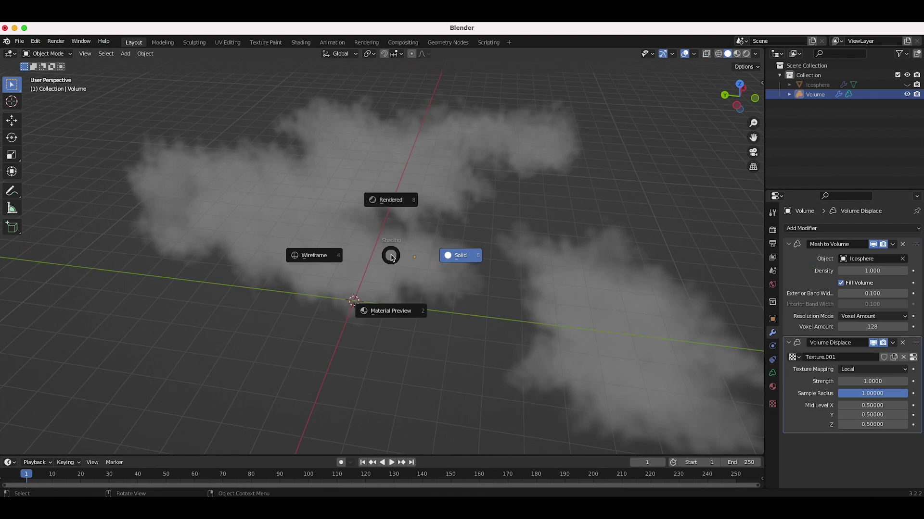
{"action": "left_click", "coordinate": [400, 194]}
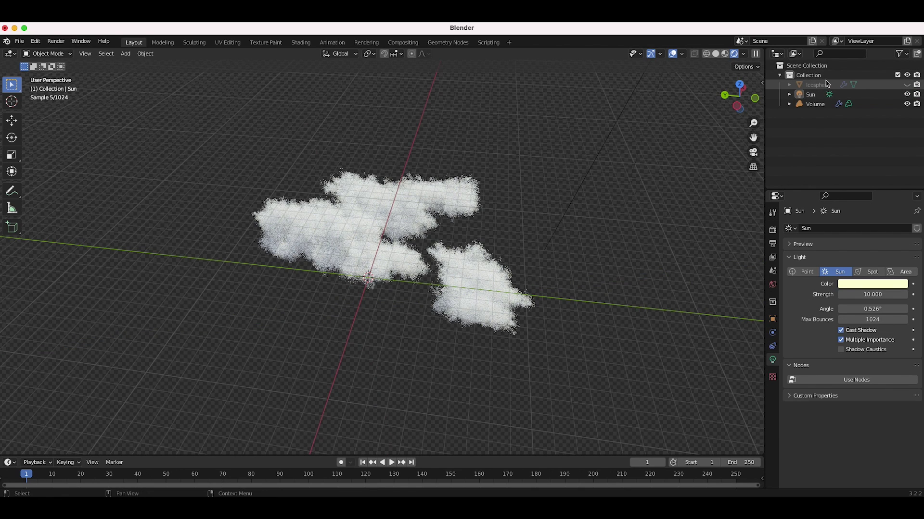
Step: Switch the viewport to solid shading, select the Volume object and move it slightly sideways, mainly along the Y axis
{"action": "key", "text": "z"}
{"action": "left_click", "coordinate": [433, 283]}
{"action": "middle_click_drag", "start_coordinate": [441, 282], "coordinate": [420, 284]}
{"action": "scroll", "coordinate": [440, 281], "scroll_direction": "up", "scroll_amount": 4}
{"action": "scroll", "coordinate": [420, 284], "scroll_direction": "down", "scroll_amount": 5}
{"action": "scroll", "coordinate": [421, 284], "scroll_direction": "up", "scroll_amount": 2}
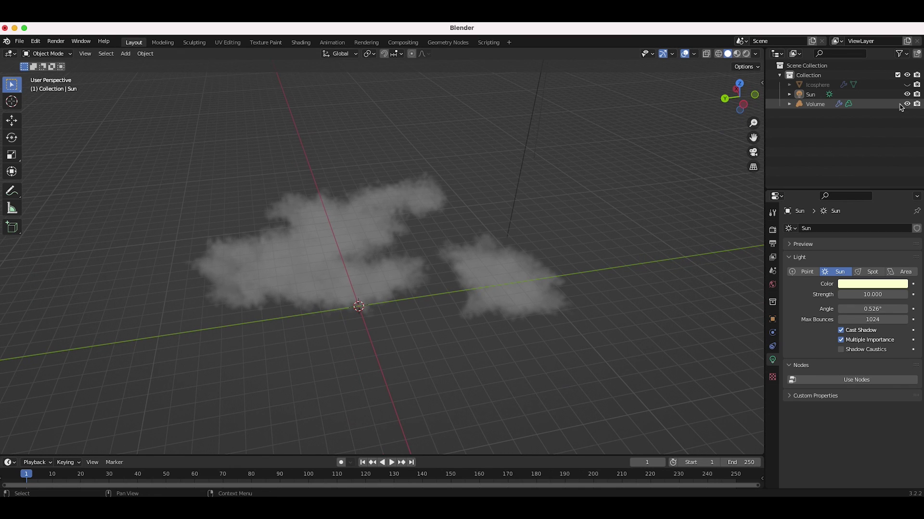
{"action": "left_click", "coordinate": [815, 104]}
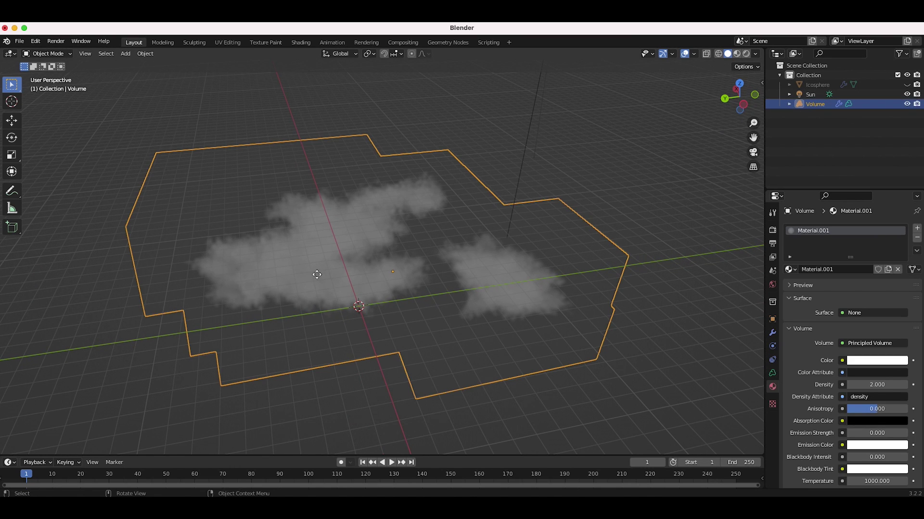
{"action": "left_click", "coordinate": [246, 271]}
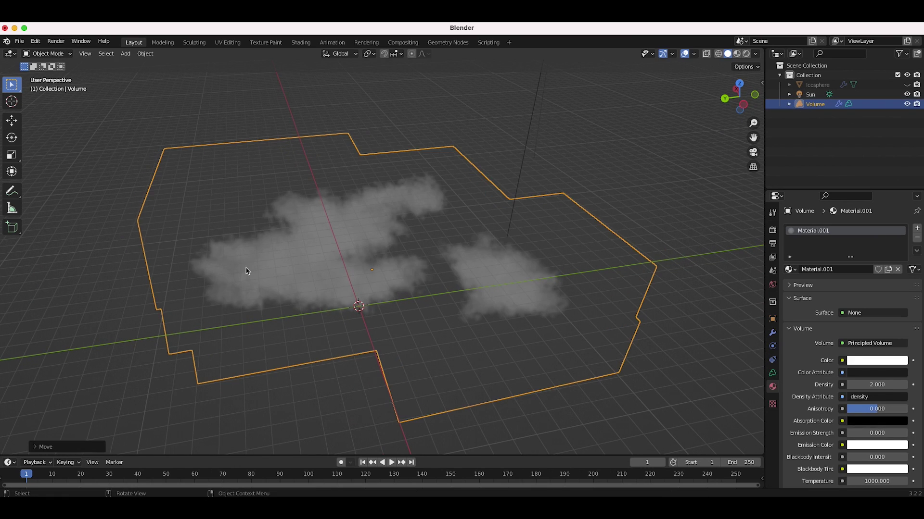